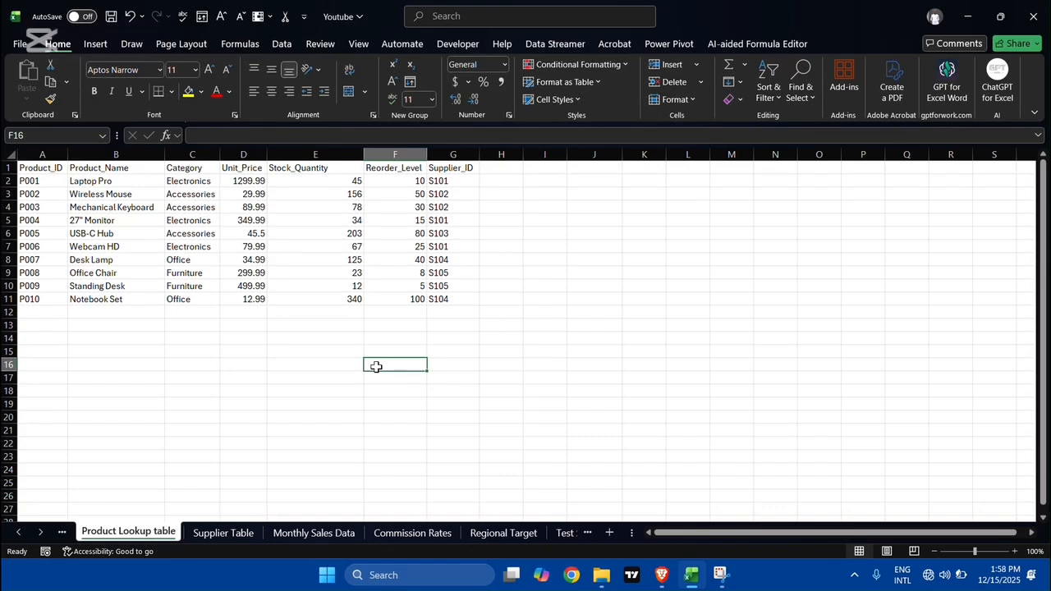
# - Start a VLOOKUP formula in F16 with B4 as the lookup value and B1:G11 as the table array
pyautogui.write('=Vlook')
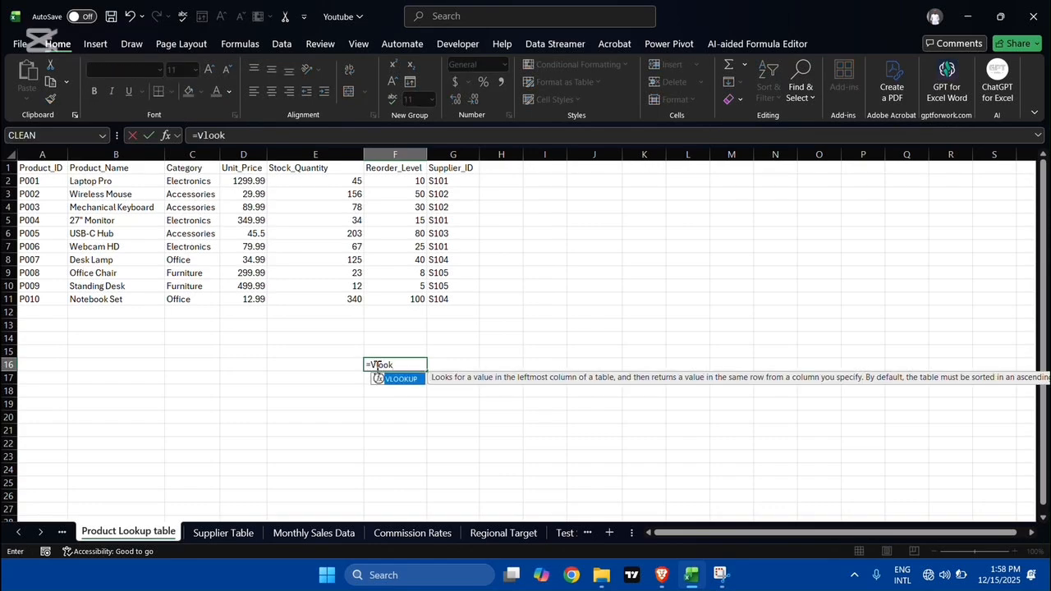
pyautogui.press('Tab')
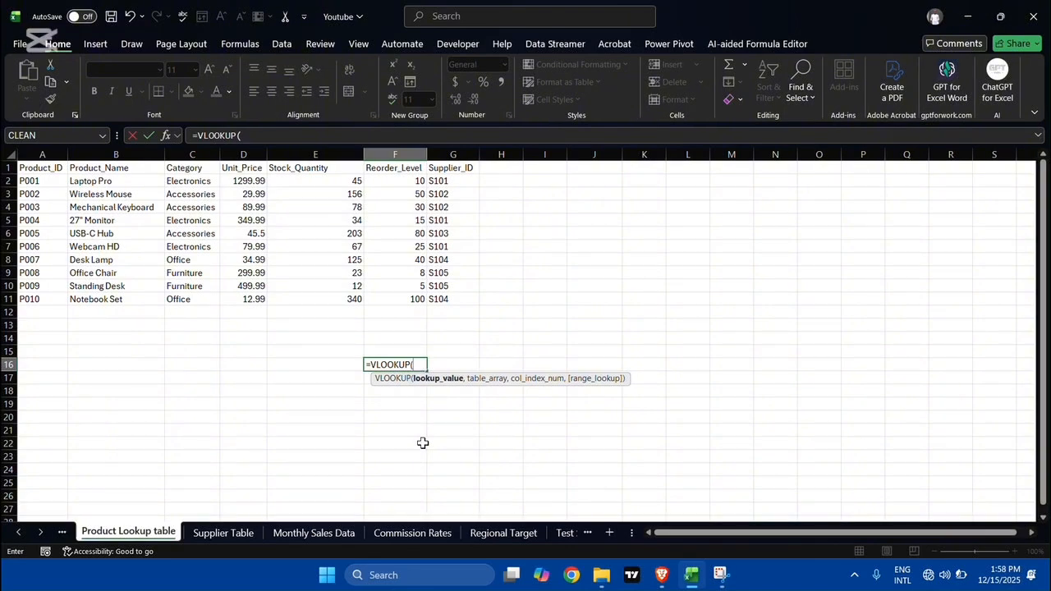
pyautogui.click(115, 207)
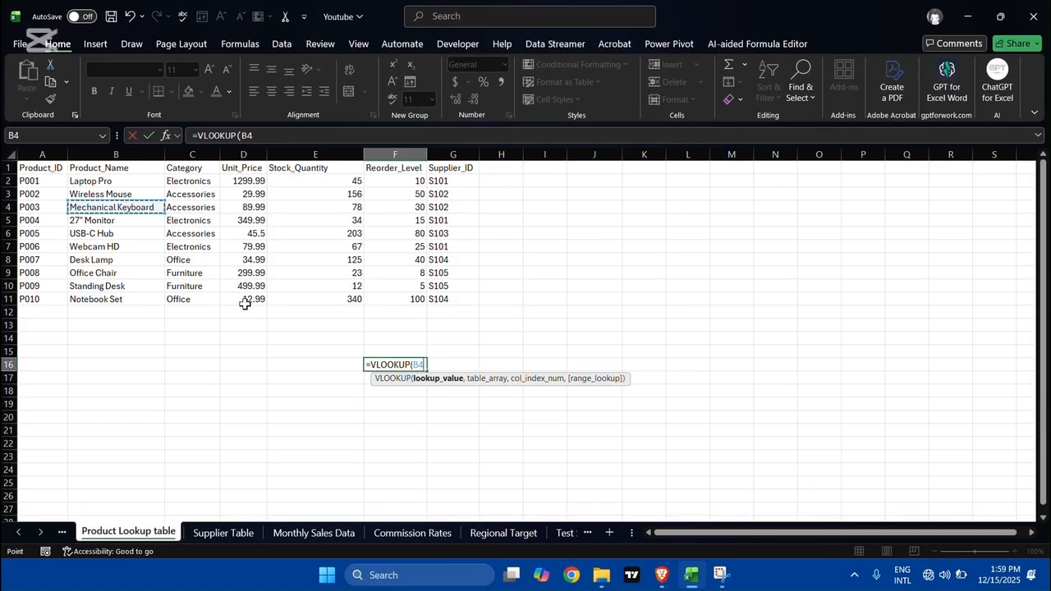
pyautogui.write(',')
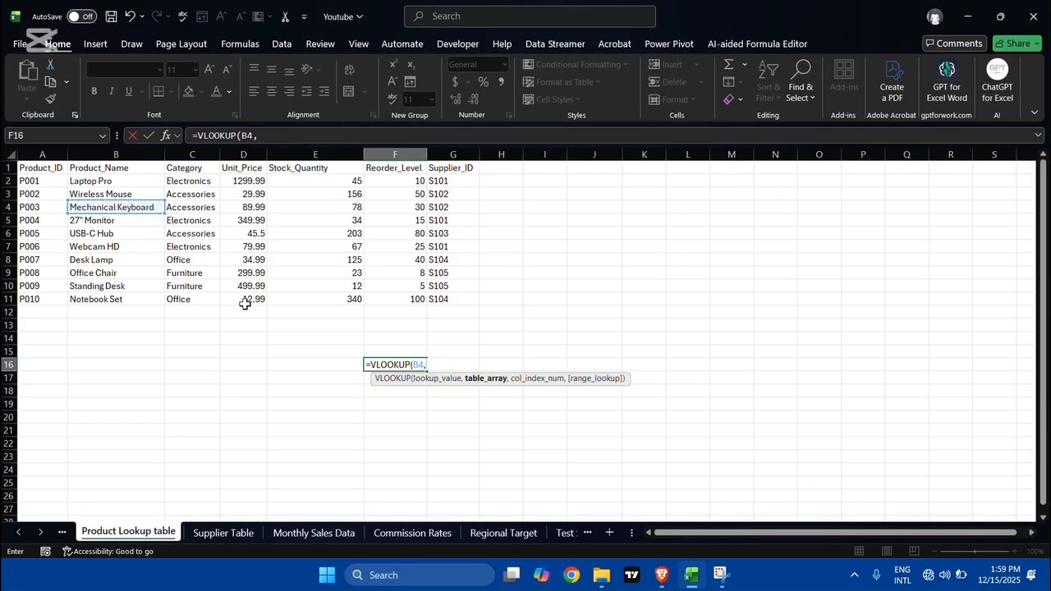
pyautogui.click(122, 169)
pyautogui.hotkey('ctrl', 'shift', 'Right')
pyautogui.hotkey('ctrl', 'shift', 'Down')
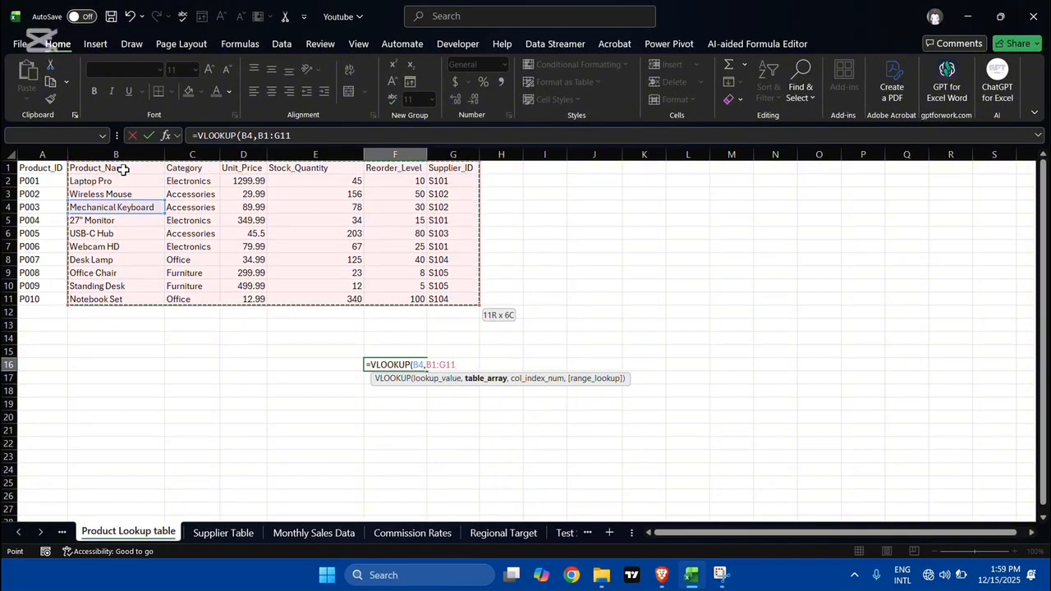
# - Complete the F16 VLOOKUP formula with column index 3 and FALSE for an exact match, and enter it
pyautogui.write(',3')
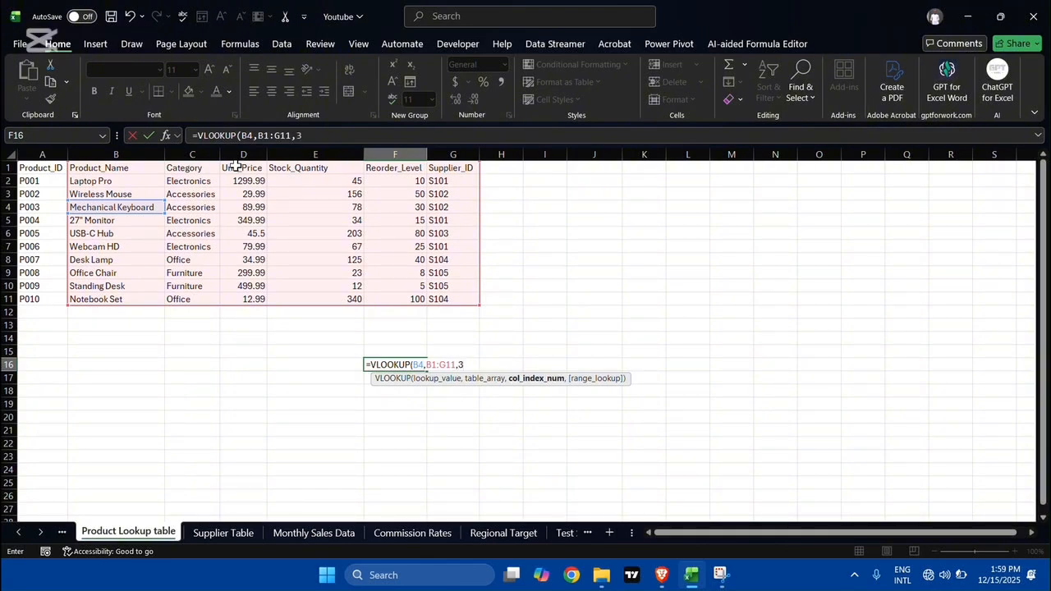
pyautogui.write(',')
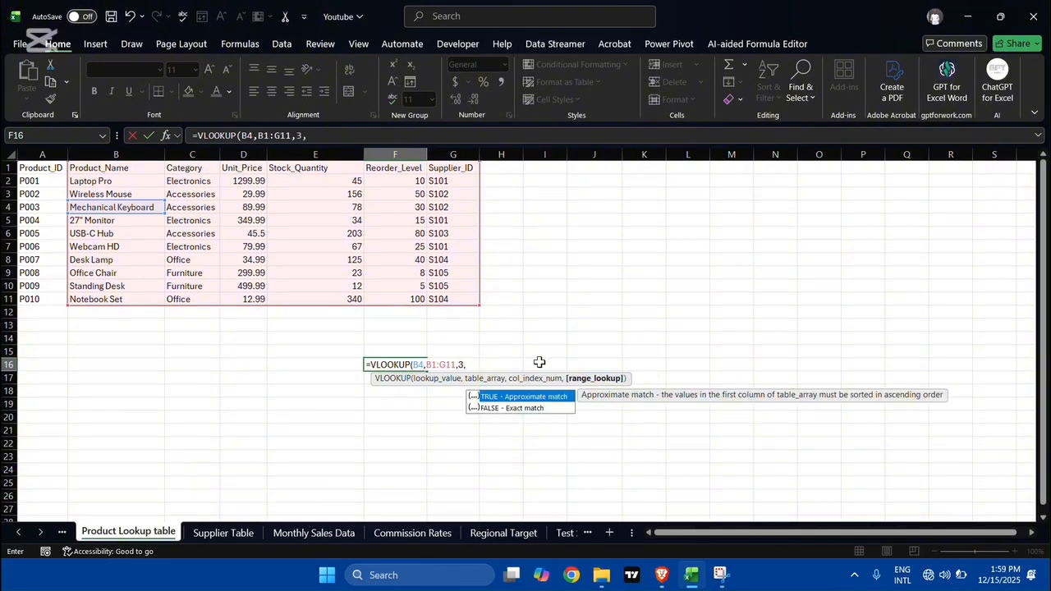
pyautogui.press('Down')
pyautogui.press('Tab')
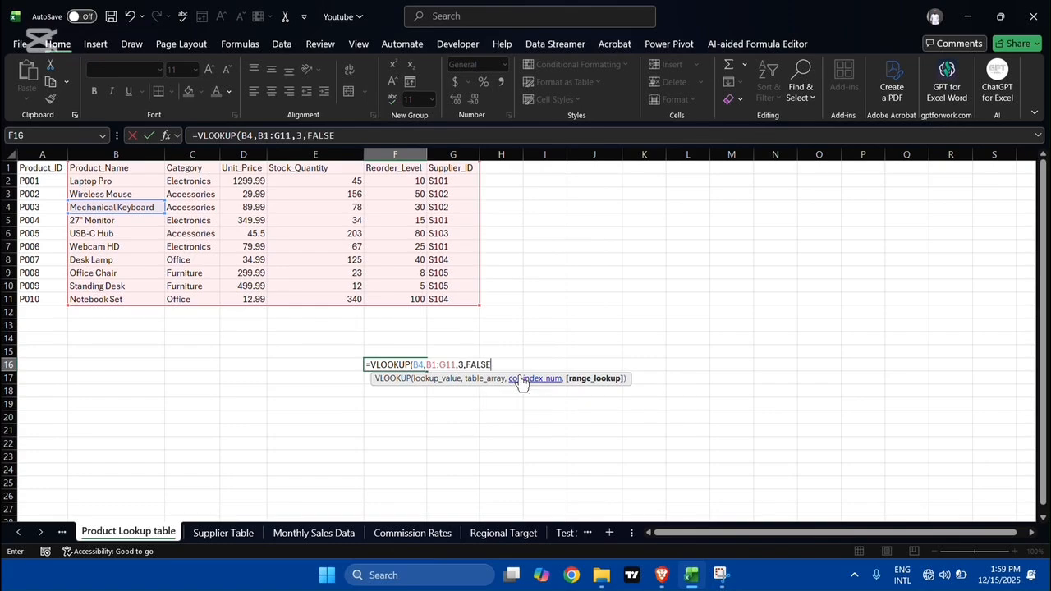
pyautogui.write(')')
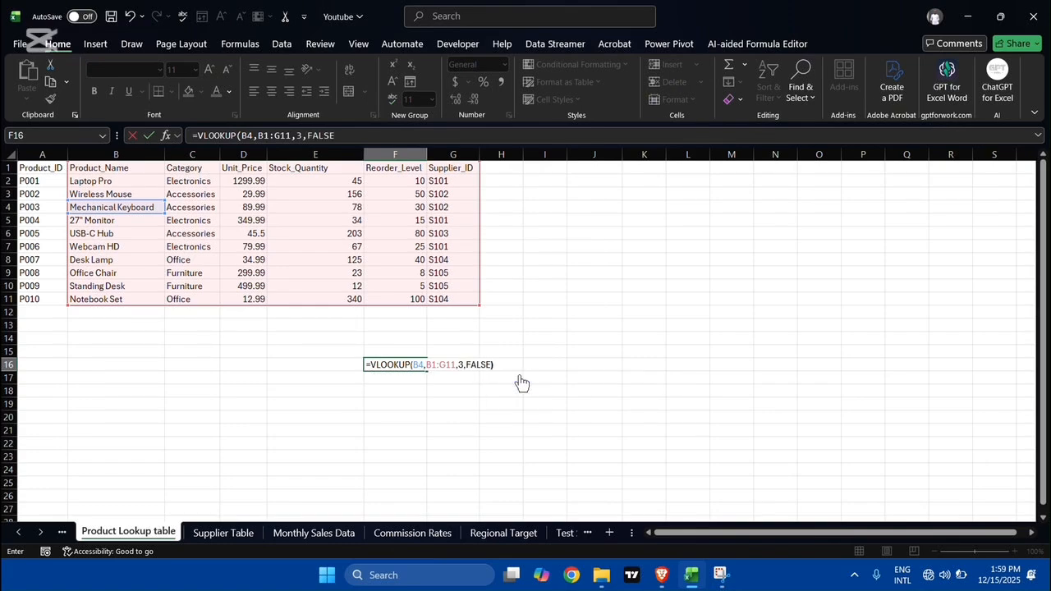
pyautogui.press('Return')
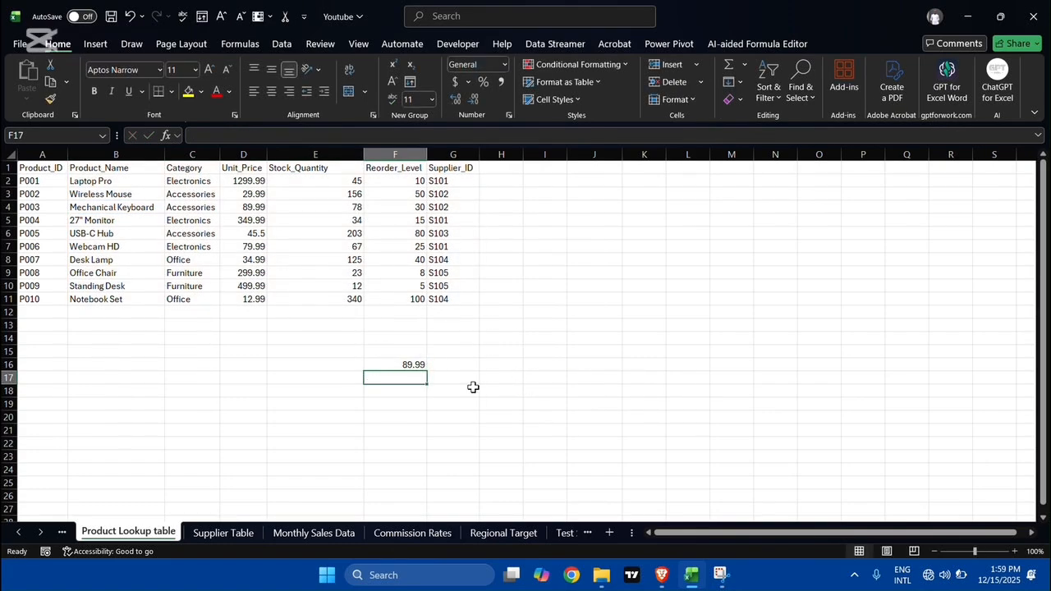
# - Compare the lookup result in F16 with the Mechanical Keyboard's unit price in D4
pyautogui.click(243, 207)
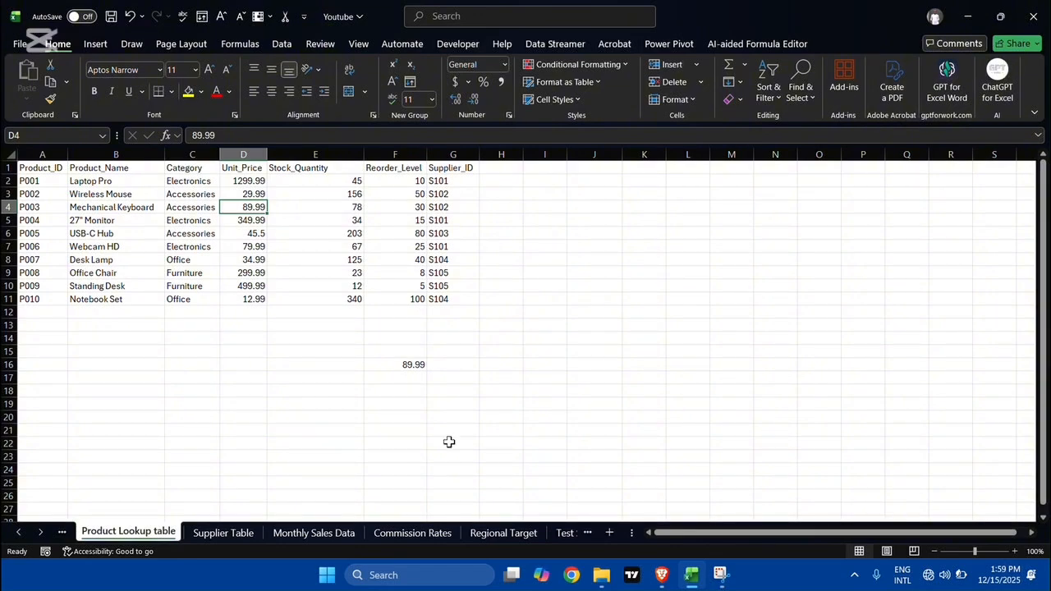
pyautogui.click(404, 366)
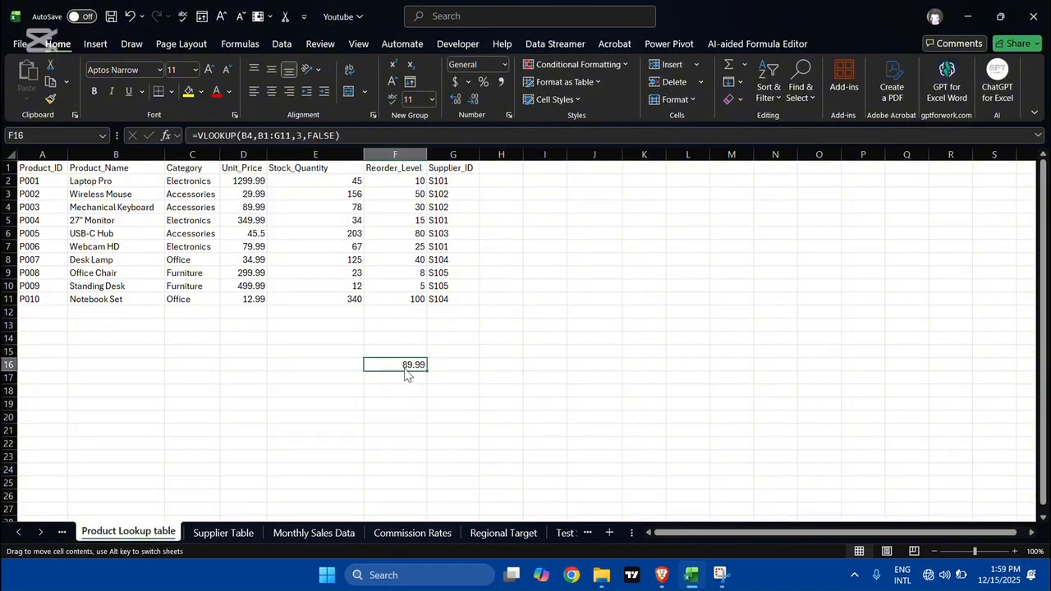
pyautogui.click(458, 365)
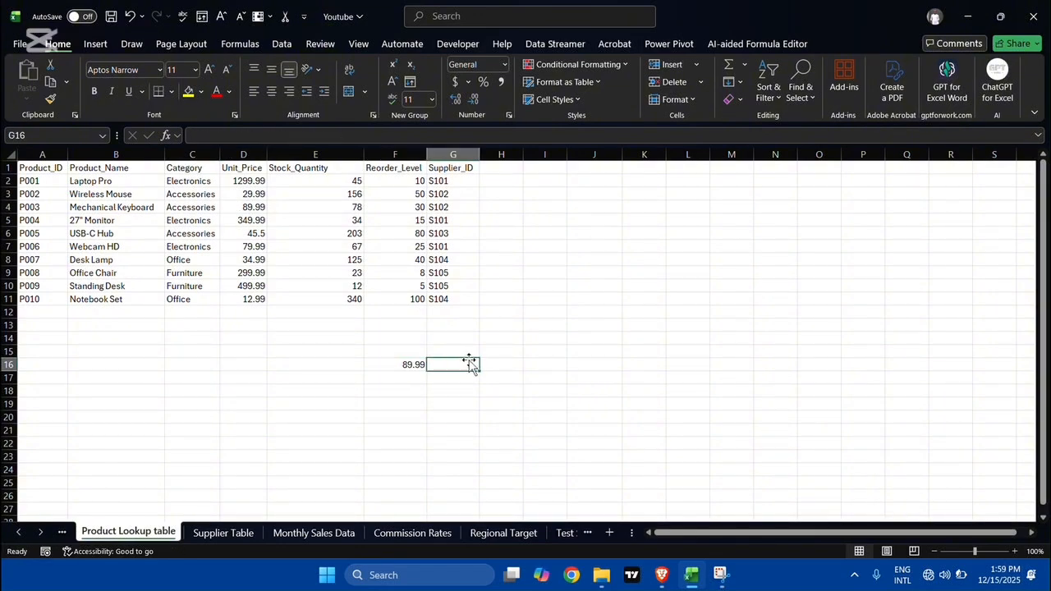
pyautogui.click(402, 366)
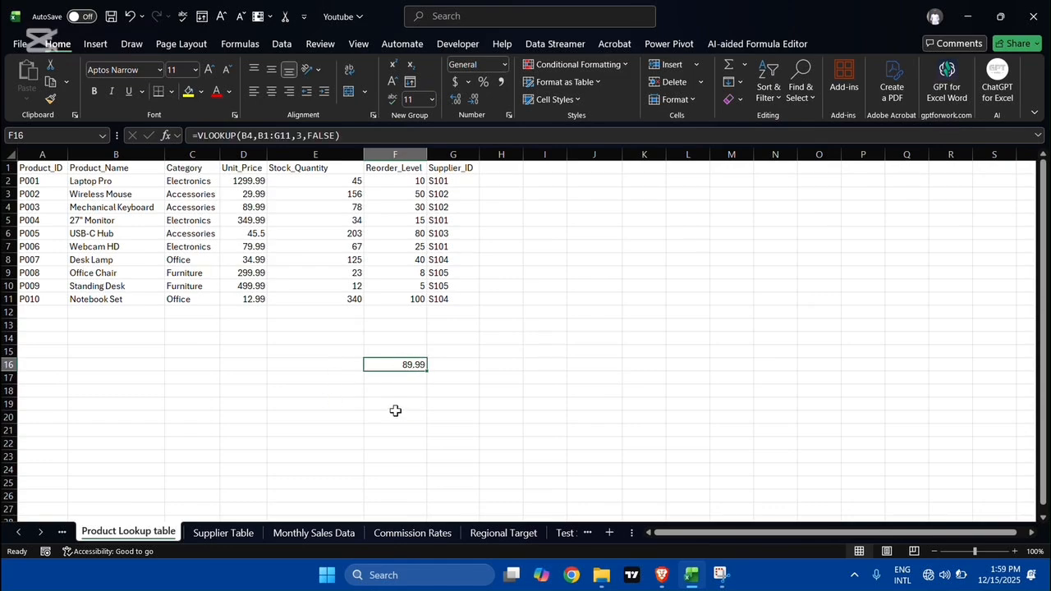
# - Start a VLOOKUP formula in H16 with B1 as the lookup value and A1:G11 as the table array
pyautogui.click(510, 365)
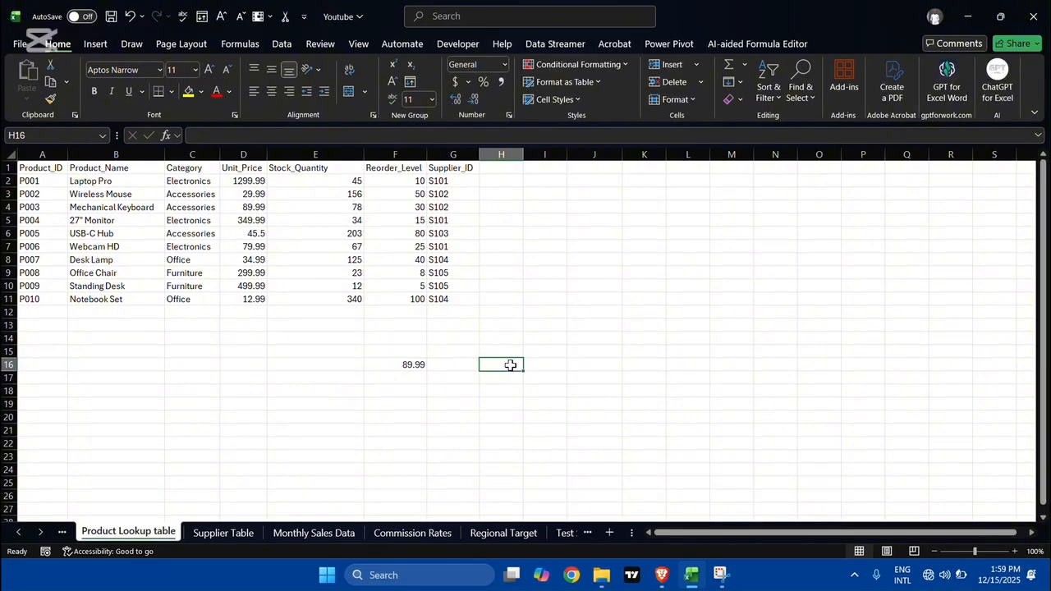
pyautogui.write('=V')
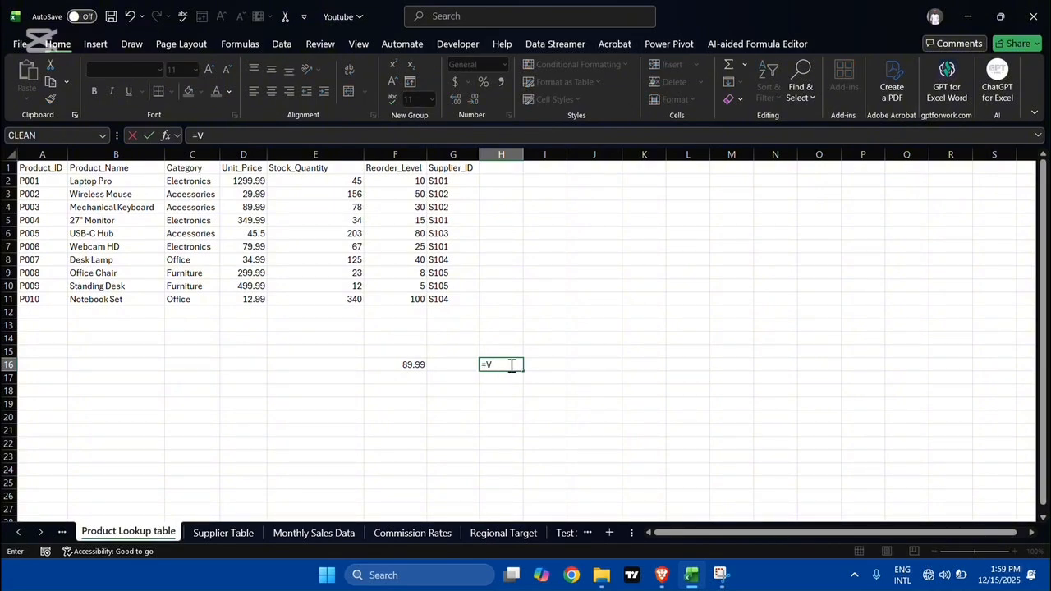
pyautogui.write('LOOKUP(')
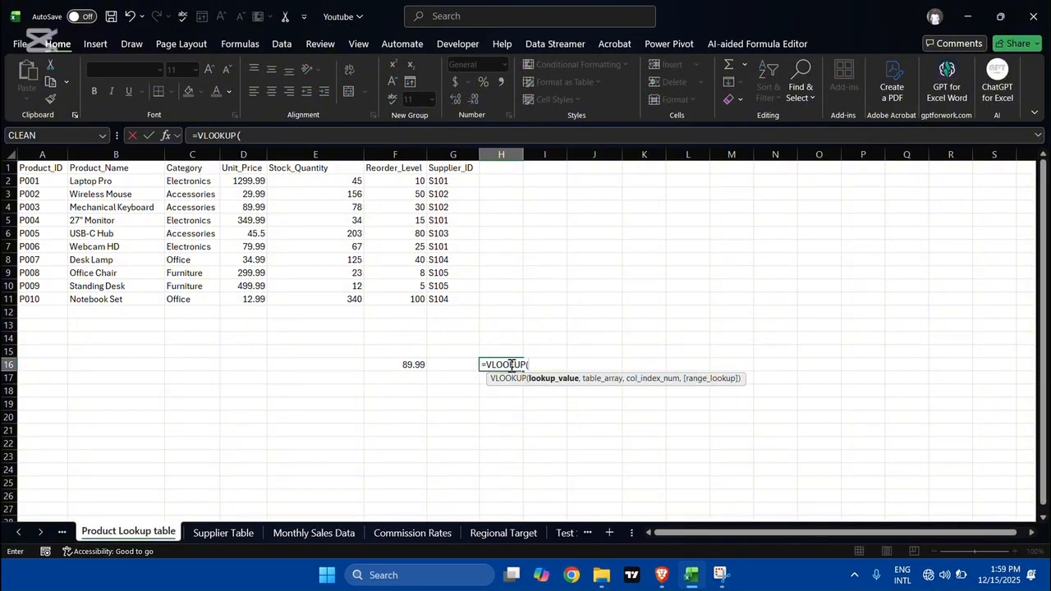
pyautogui.click(116, 169)
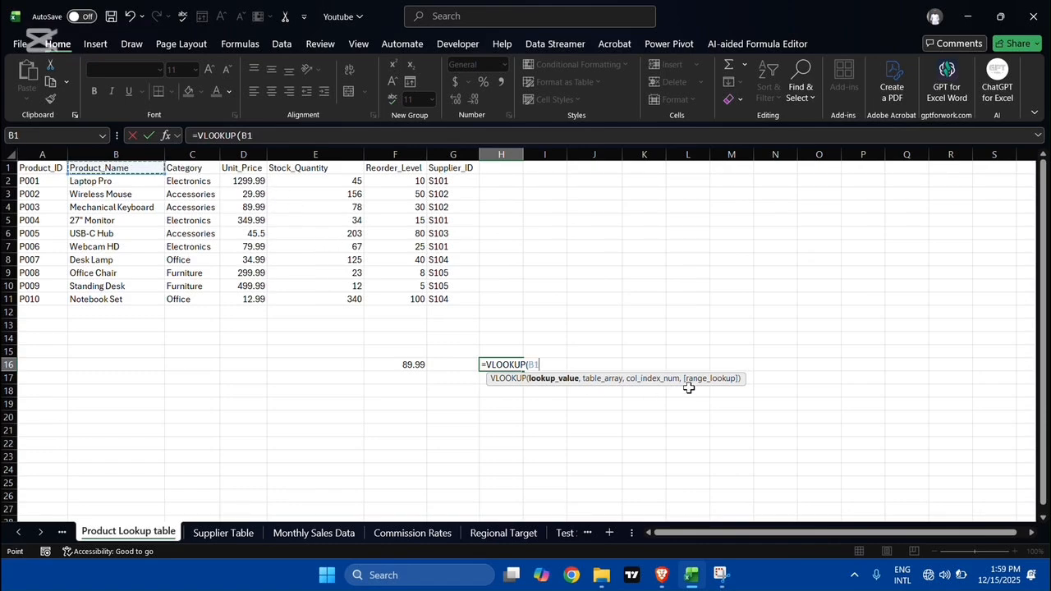
pyautogui.write(',')
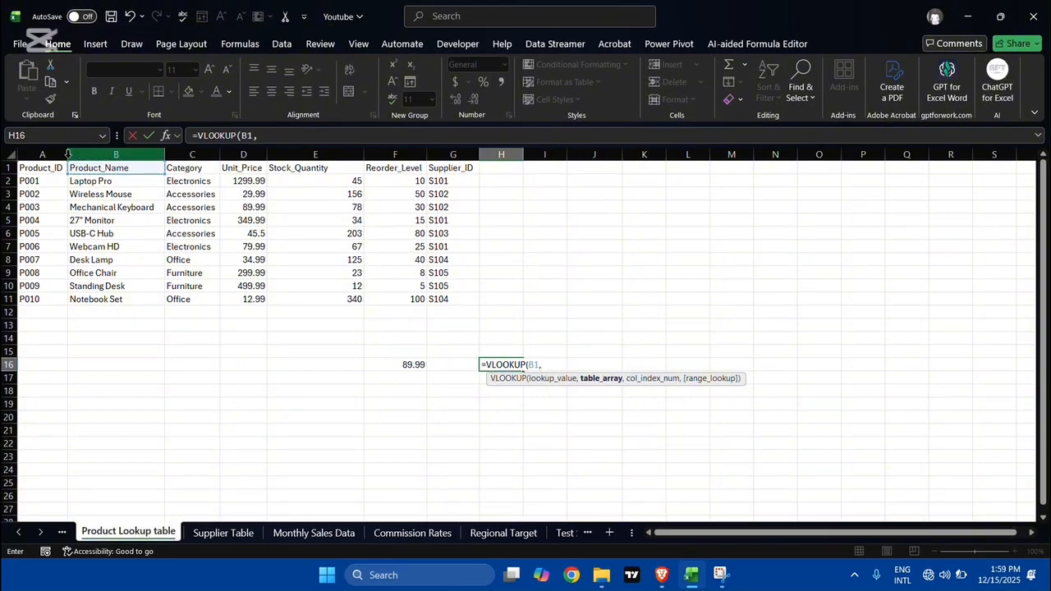
pyautogui.click(35, 167)
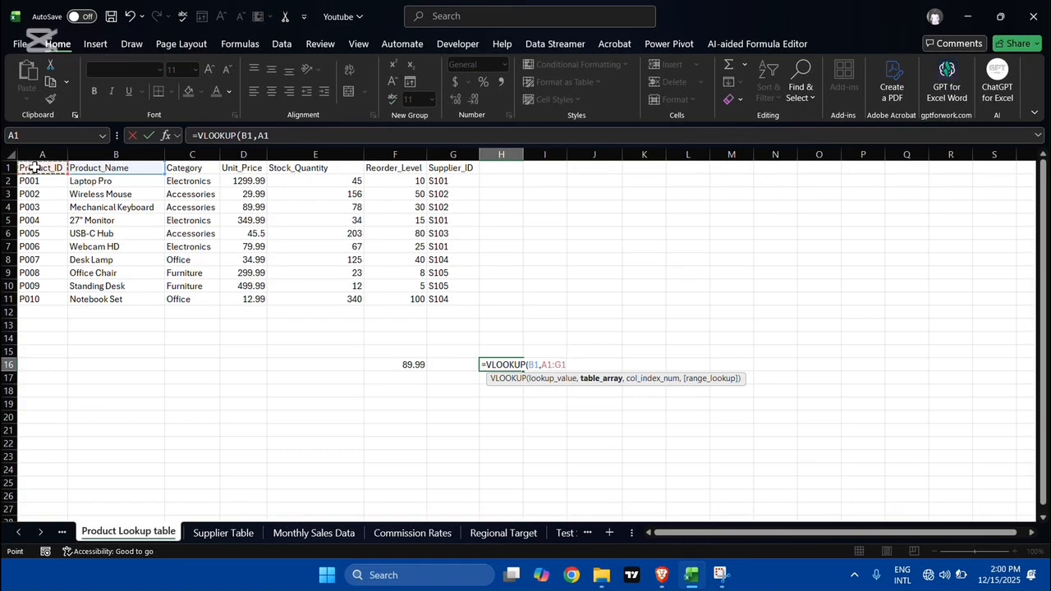
pyautogui.hotkey('ctrl', 'shift', 'Right')
pyautogui.hotkey('ctrl', 'shift', 'Down')
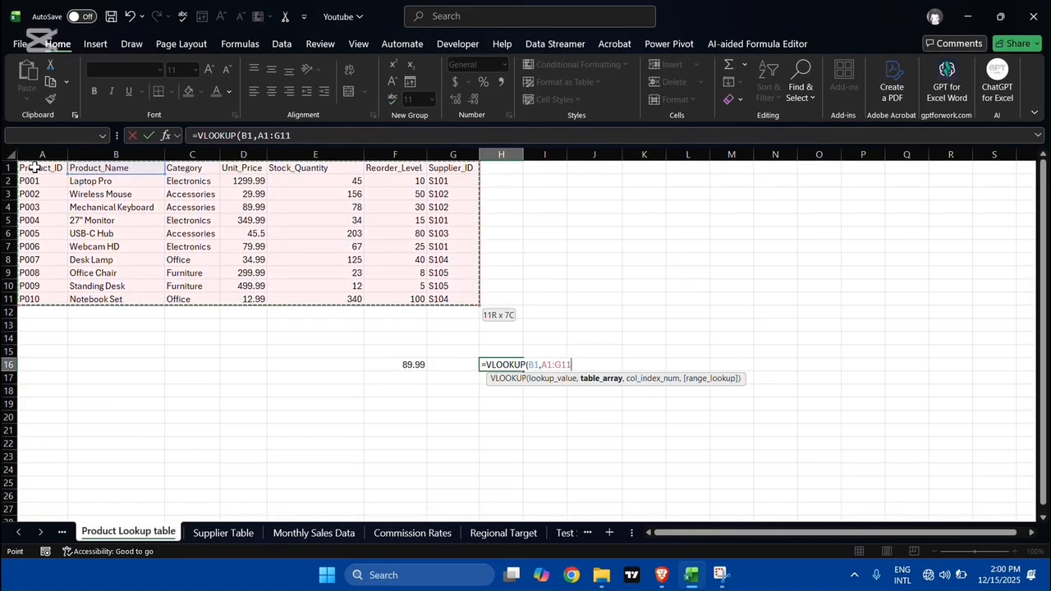
# - Finish the H16 VLOOKUP formula with column index 3 and FALSE for an exact match, and enter it
pyautogui.write(',')
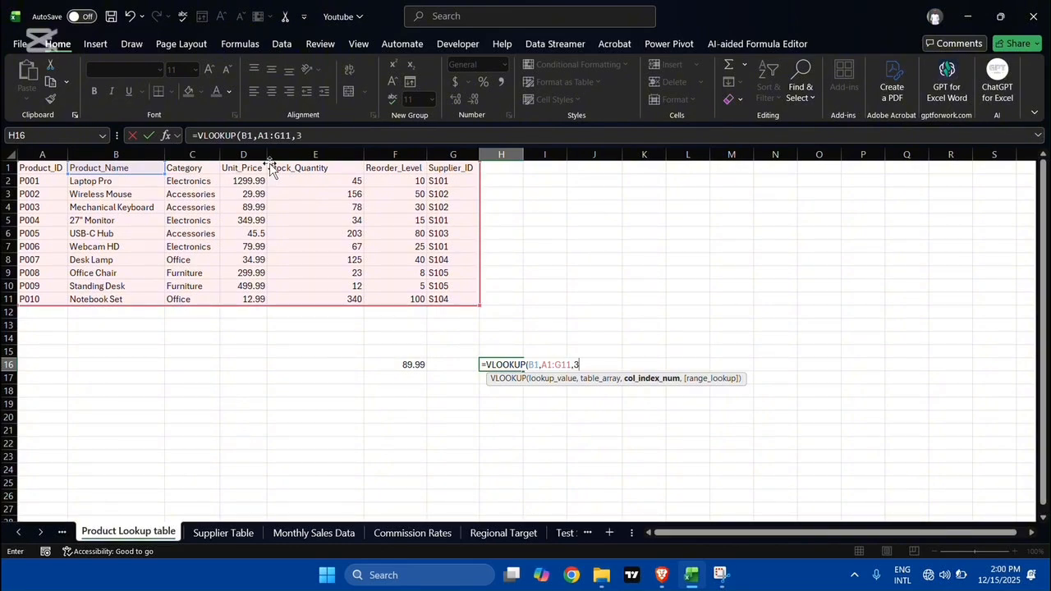
pyautogui.write('3,')
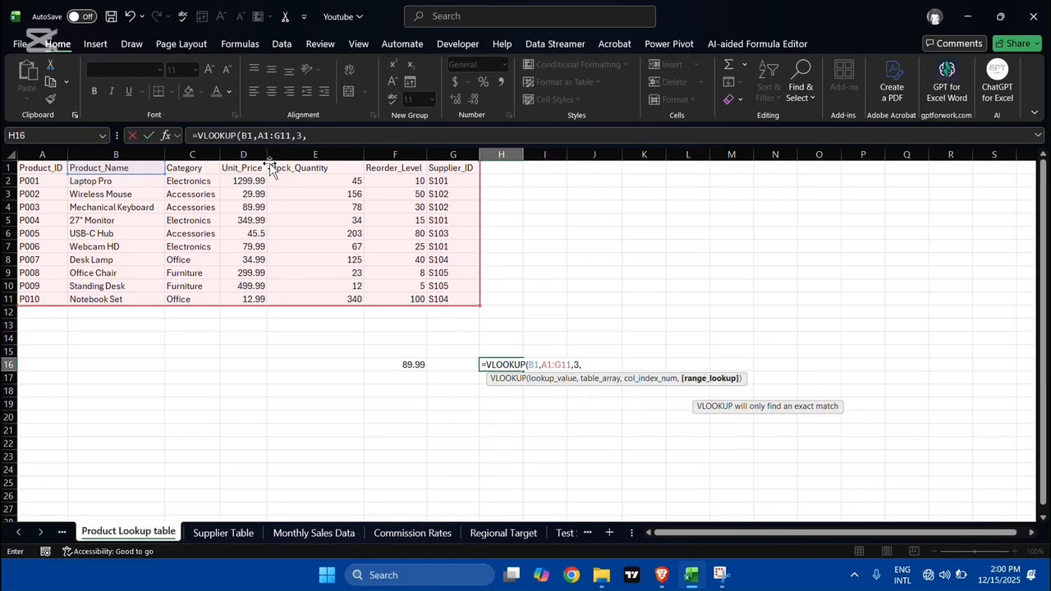
pyautogui.press('Tab')
pyautogui.press('Return')
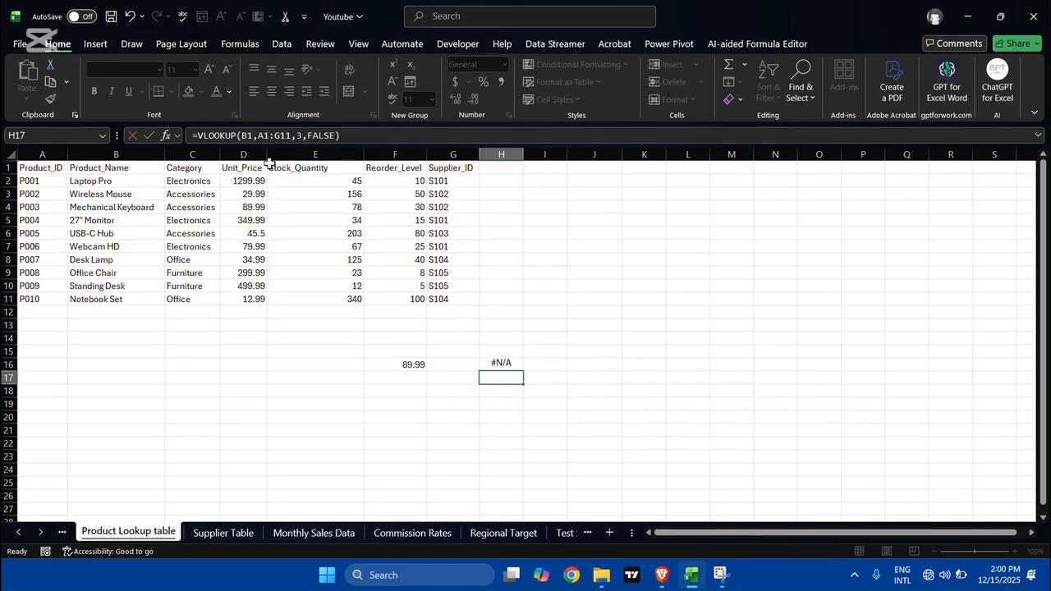
# - Inspect the arguments of the VLOOKUP formula in H16 without changing them
pyautogui.click(502, 366)
pyautogui.doubleClick(505, 366)
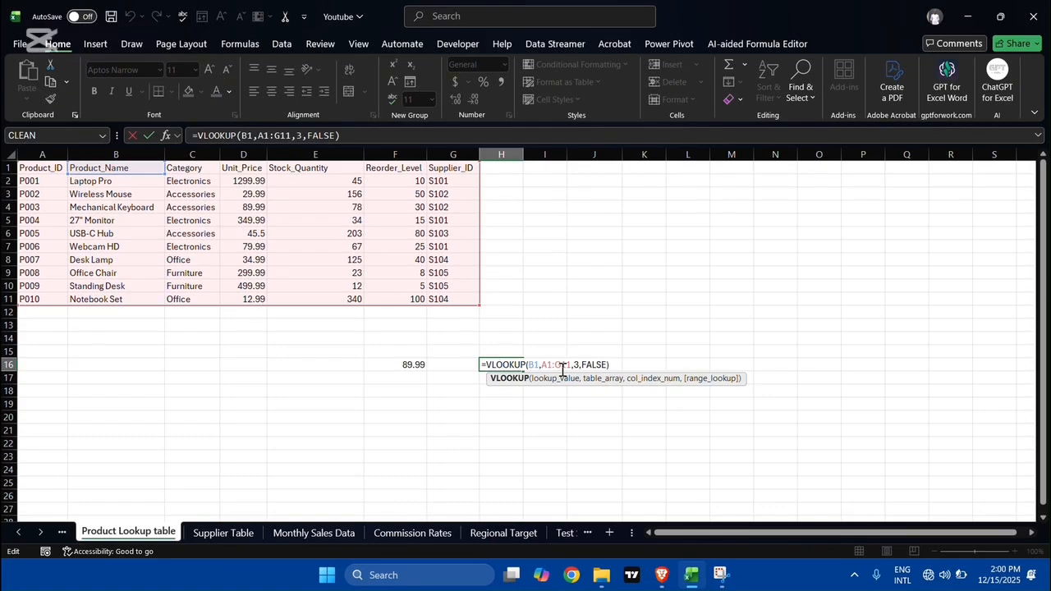
pyautogui.press('Return')
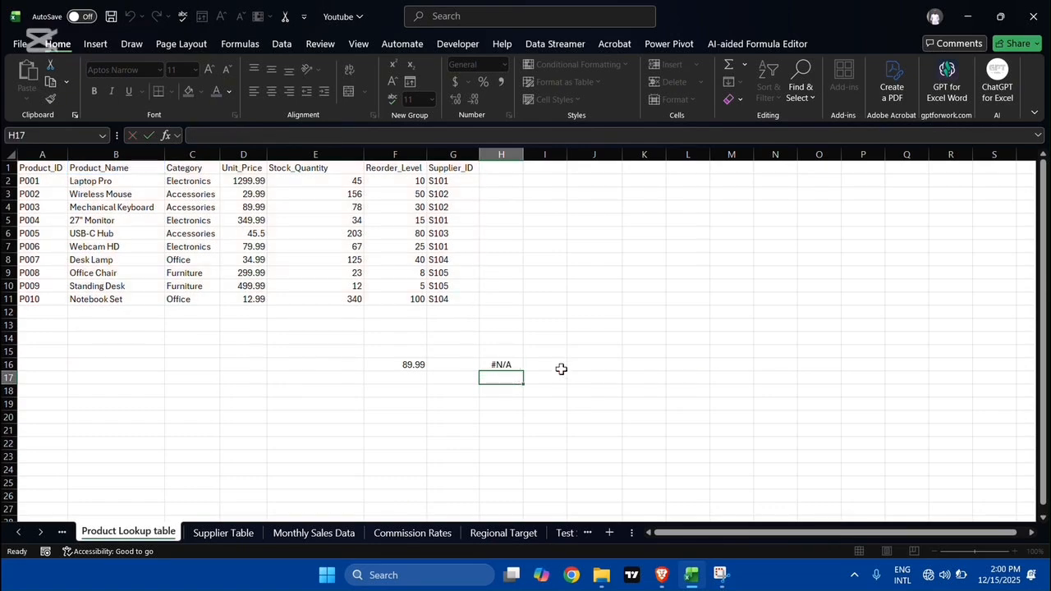
# - Change the lookup value of the VLOOKUP formula in H16 to B5, the 27" Monitor
pyautogui.click(507, 365)
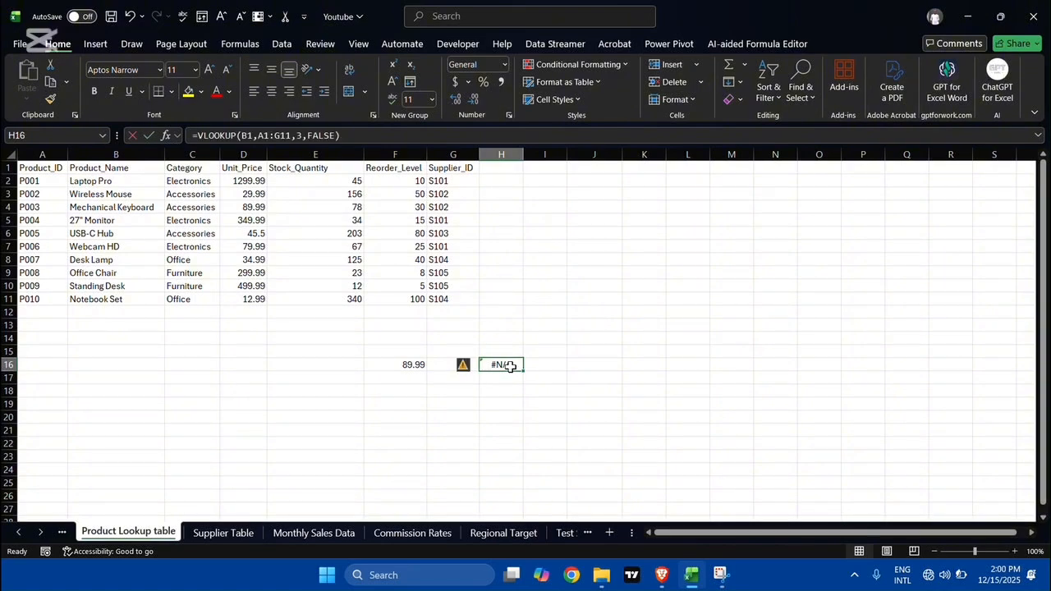
pyautogui.doubleClick(507, 365)
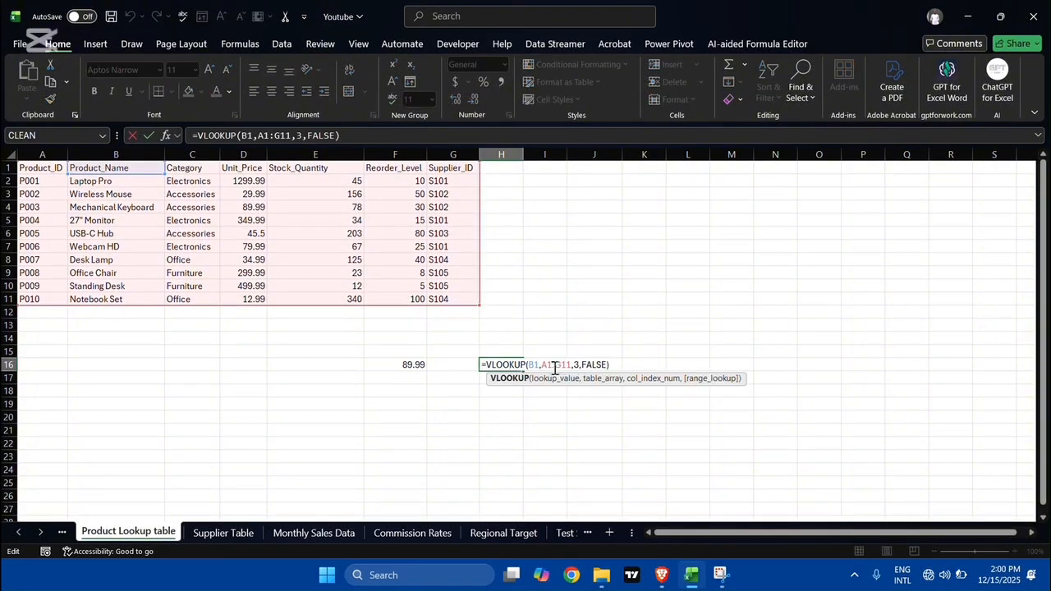
pyautogui.click(538, 365)
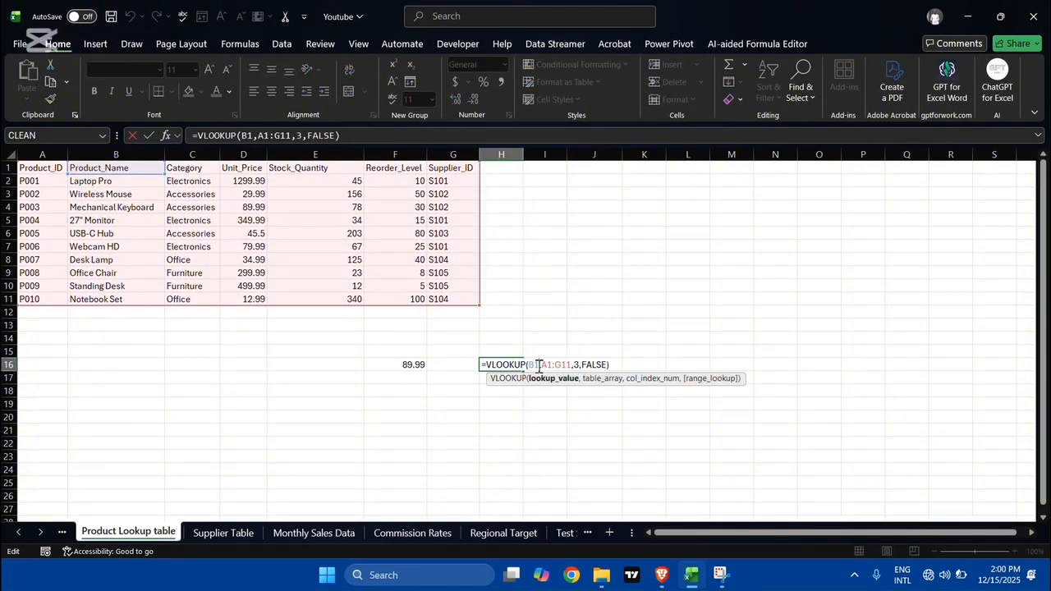
pyautogui.press('BackSpace')
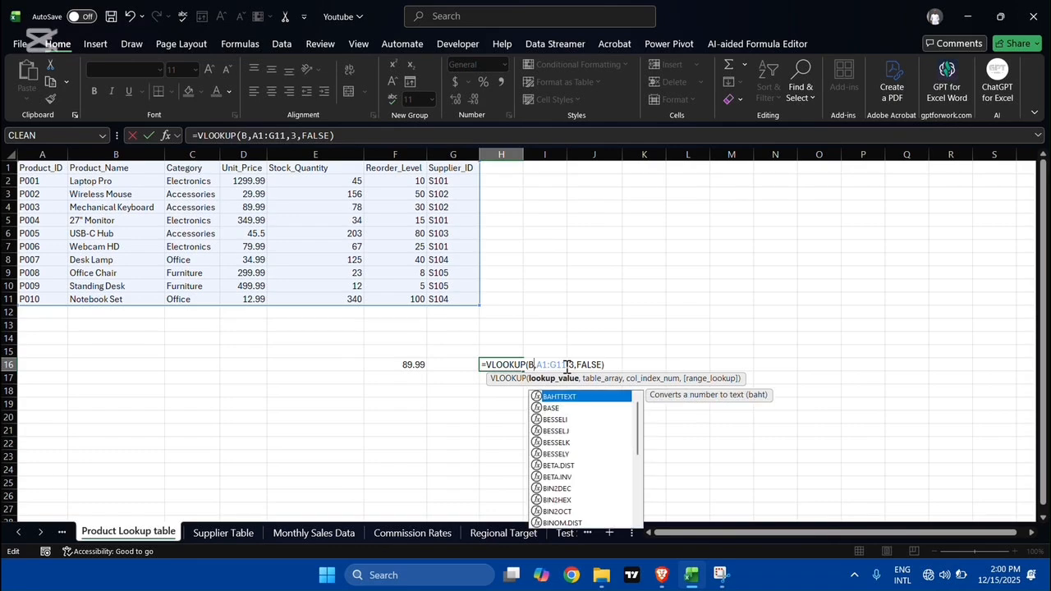
pyautogui.press('Escape')
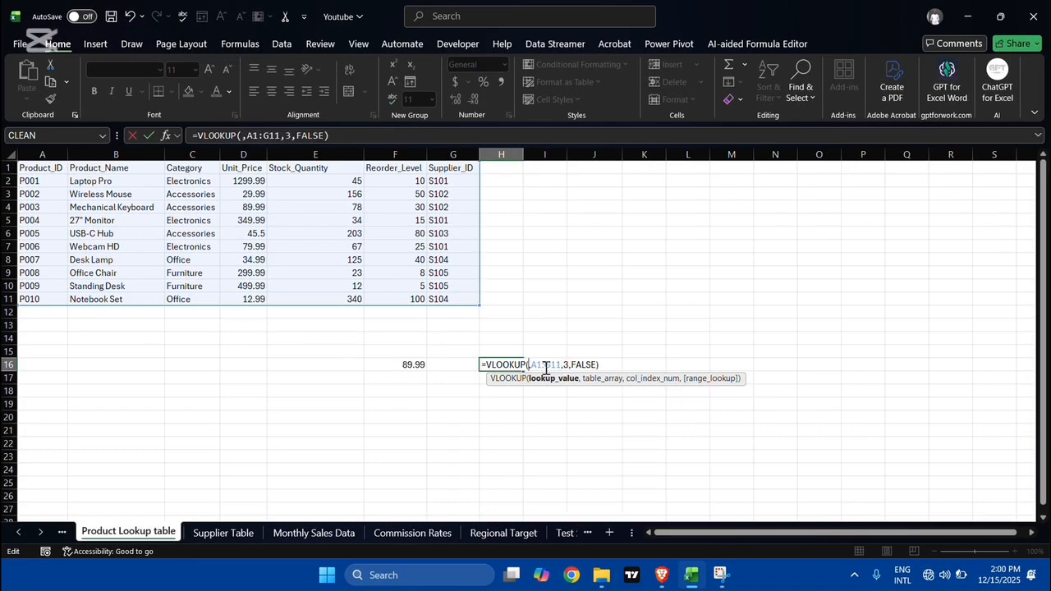
pyautogui.click(90, 219)
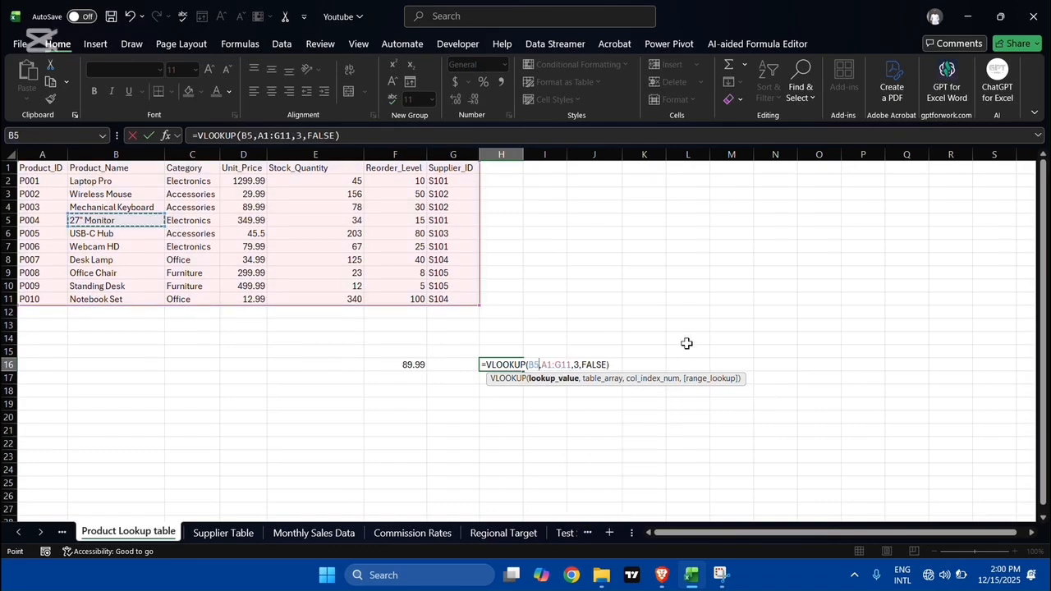
pyautogui.press('Return')
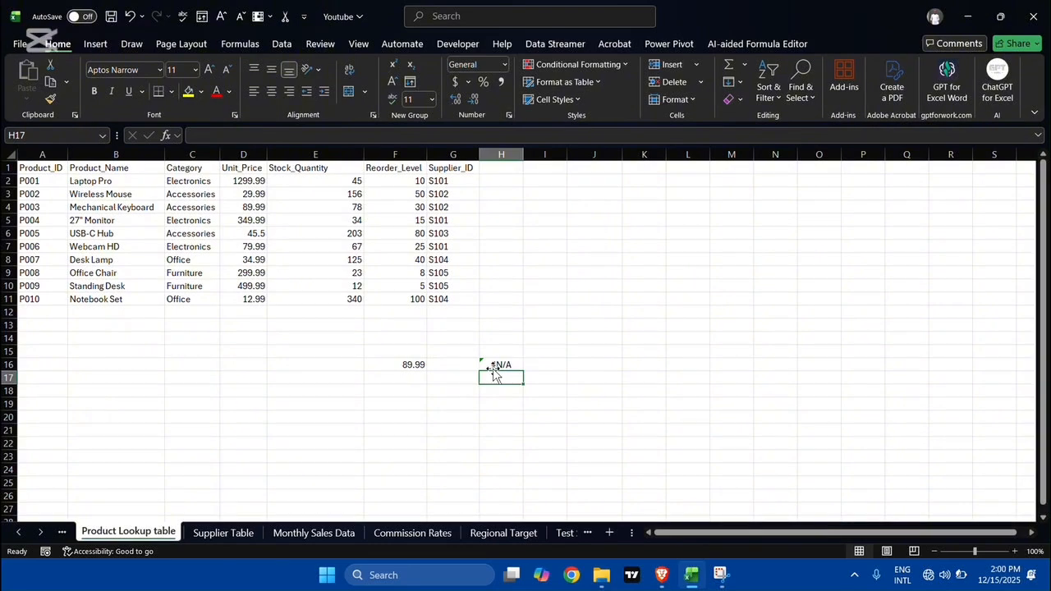
# - Change the column index of the VLOOKUP formula in H16 to 4
pyautogui.doubleClick(493, 365)
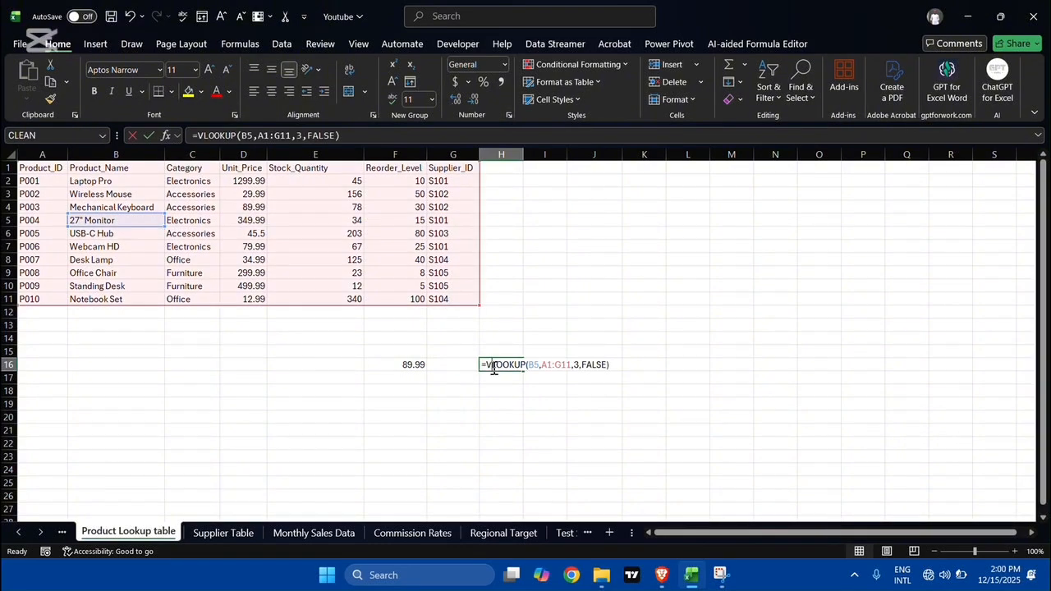
pyautogui.click(579, 365)
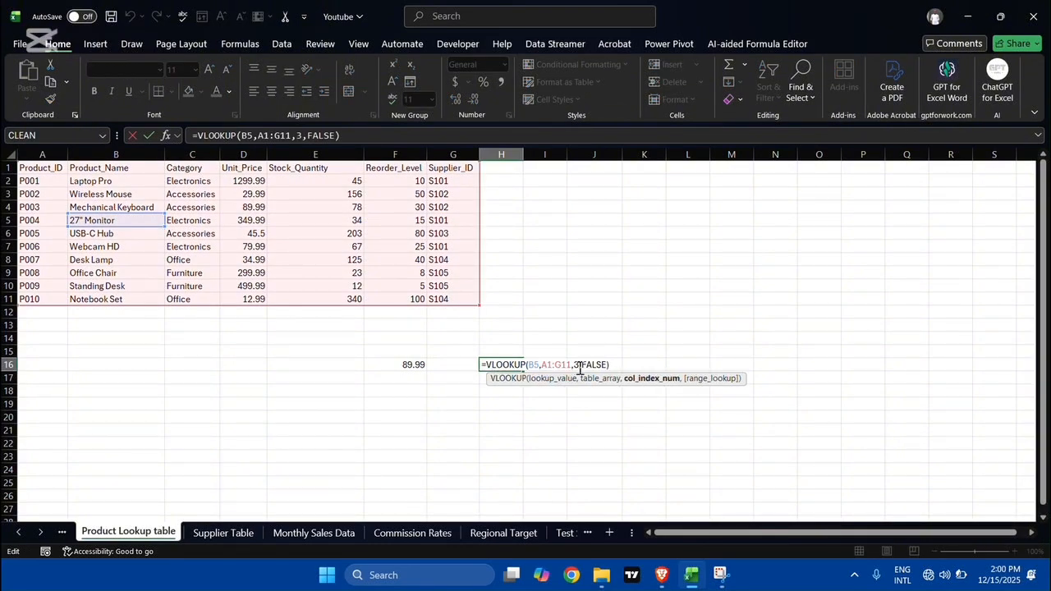
pyautogui.press('BackSpace')
pyautogui.write('4')
pyautogui.hotkey('ctrl', 'Return')
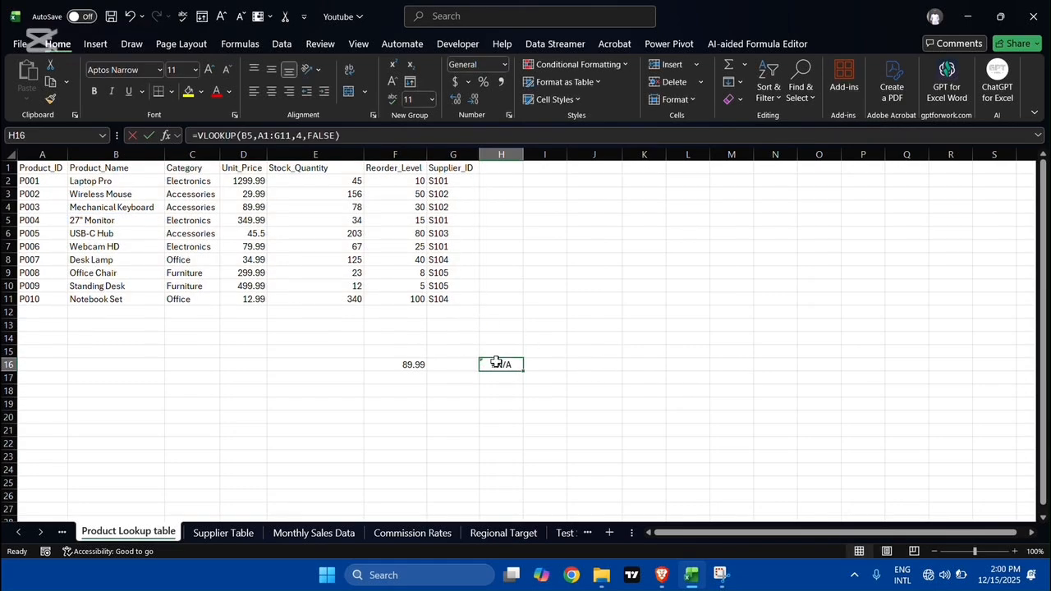
# - Replace the table array of the VLOOKUP formula in H16 with B1:G11, so it starts at the Product_Name column
pyautogui.doubleClick(496, 363)
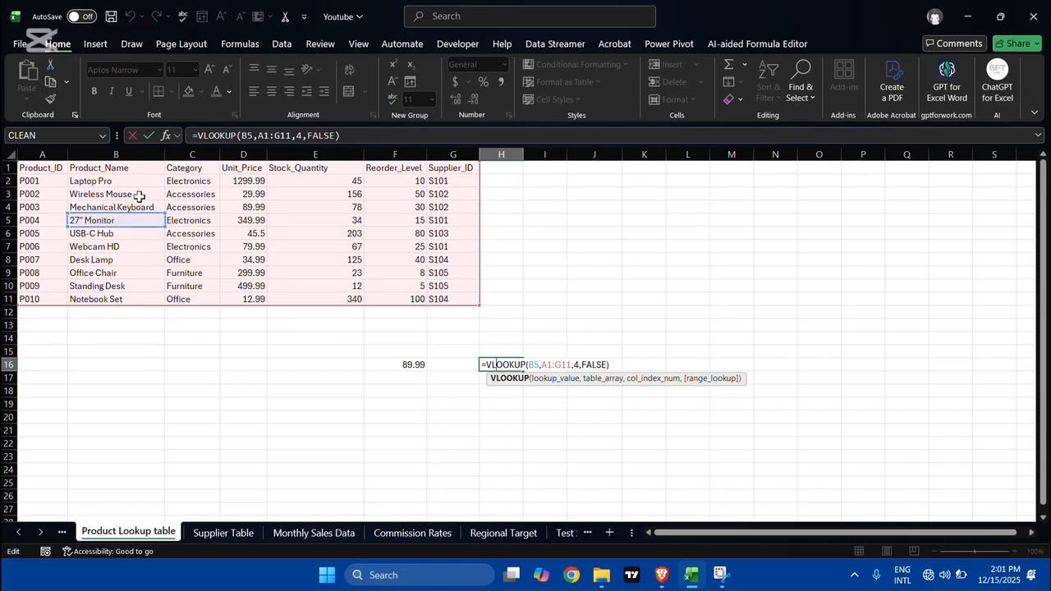
pyautogui.click(572, 364)
pyautogui.press('BackSpace')
pyautogui.press('BackSpace')
pyautogui.press('BackSpace')
pyautogui.write('G')
pyautogui.press('BackSpace')
pyautogui.press('BackSpace')
pyautogui.press('BackSpace')
pyautogui.press('BackSpace')
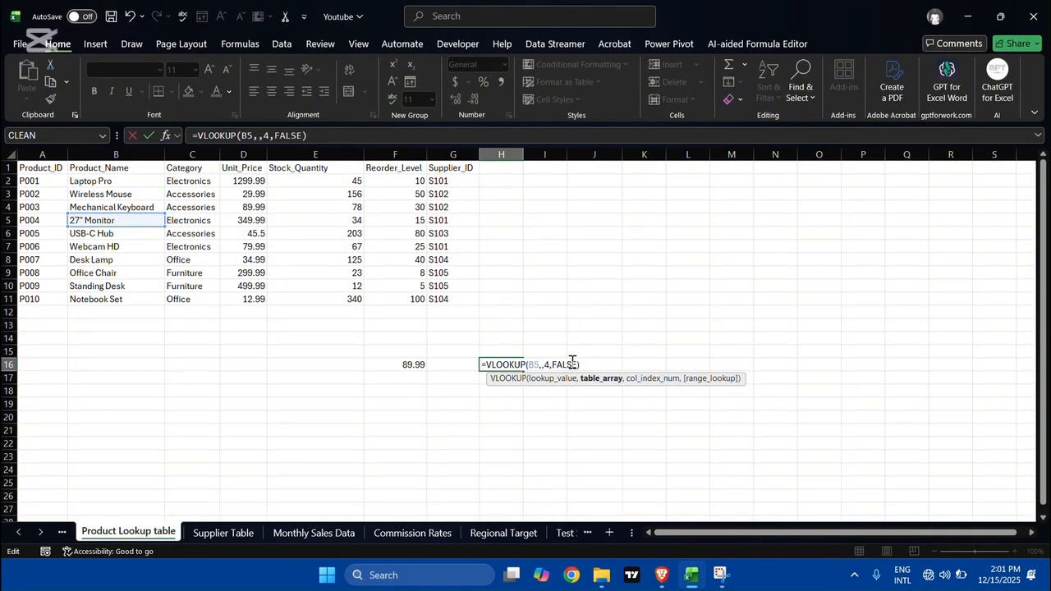
pyautogui.click(126, 168)
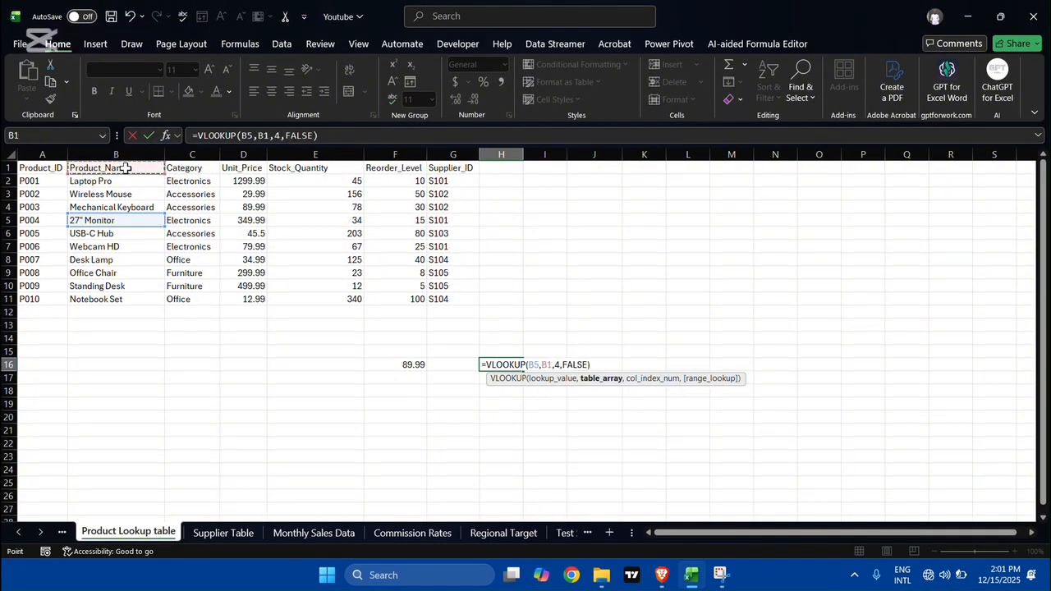
pyautogui.hotkey('ctrl', 'shift', 'Right')
pyautogui.hotkey('ctrl', 'shift', 'Down')
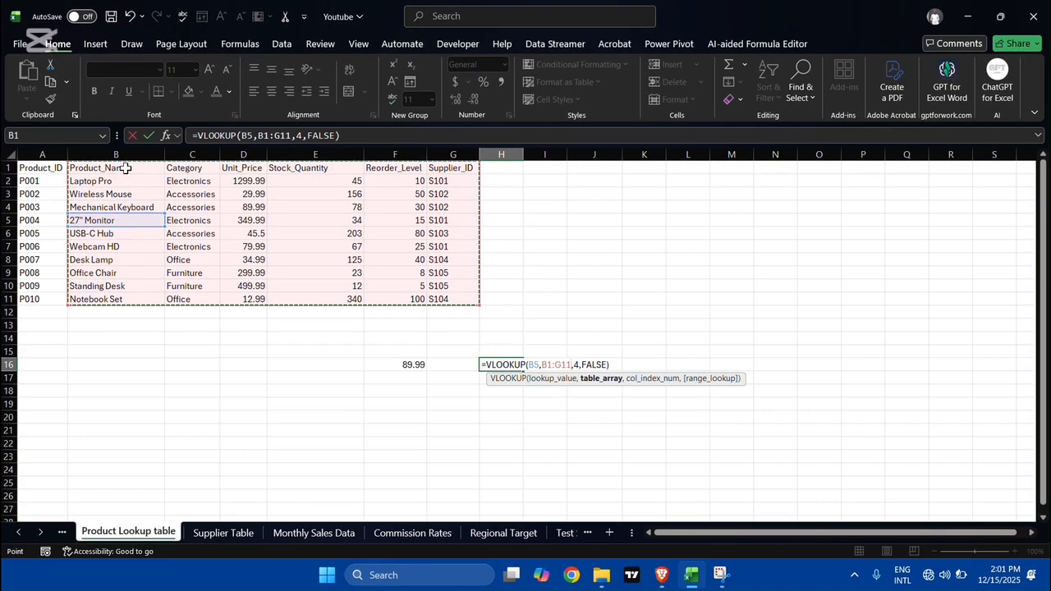
pyautogui.press('Return')
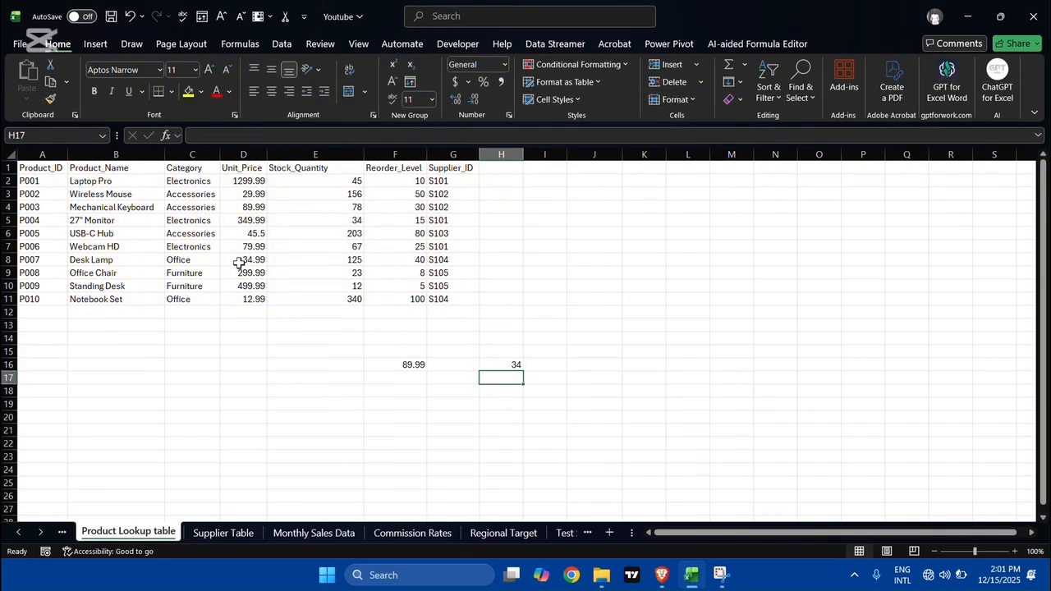
# - Change the lookup value of the VLOOKUP formula in H16 to B1, the Product_Name header
pyautogui.click(501, 365)
pyautogui.doubleClick(501, 365)
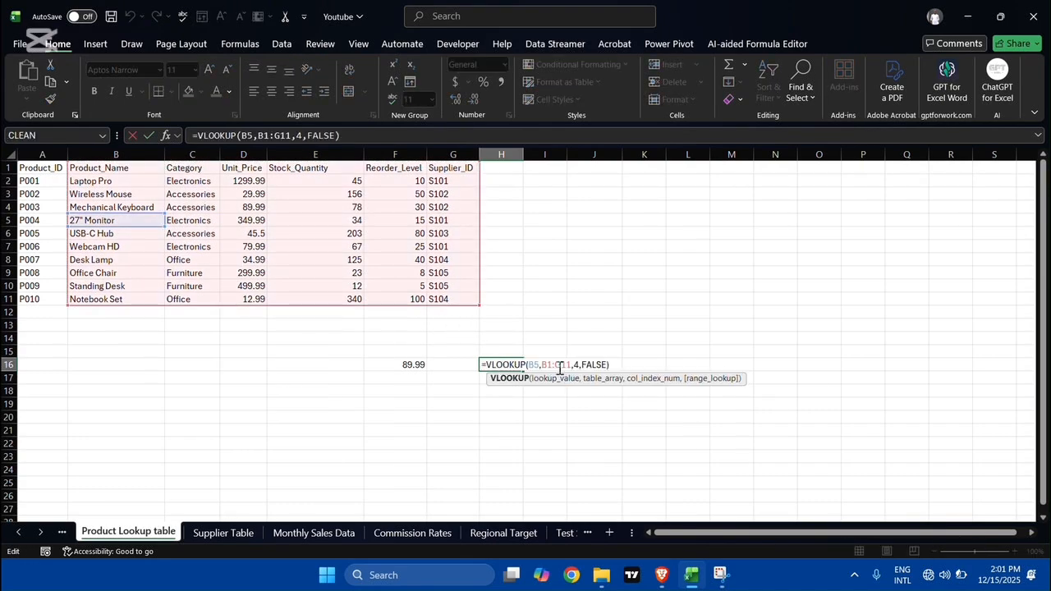
pyautogui.click(539, 364)
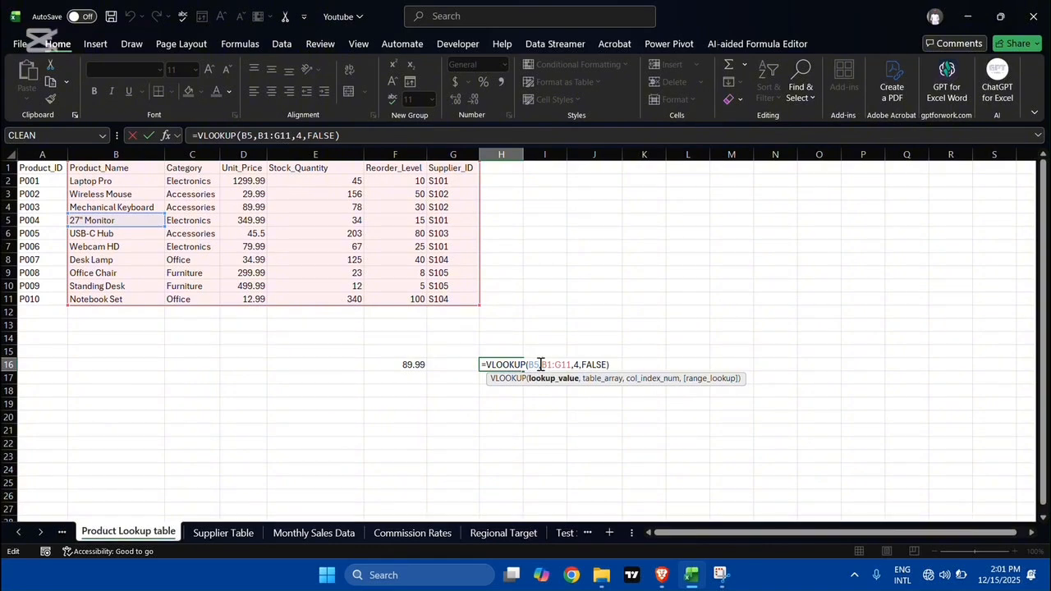
pyautogui.press('BackSpace')
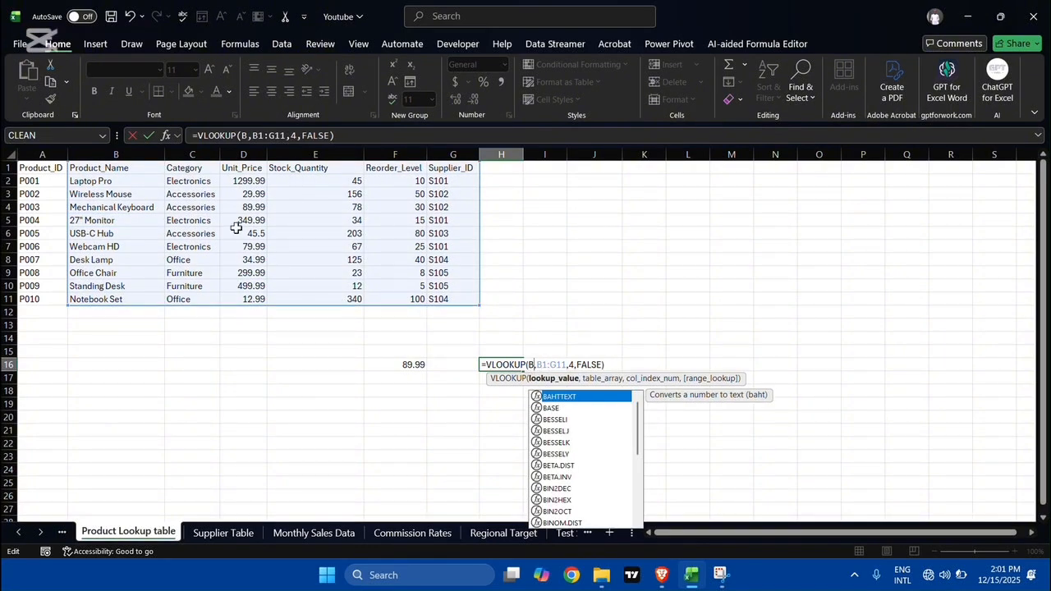
pyautogui.press('BackSpace')
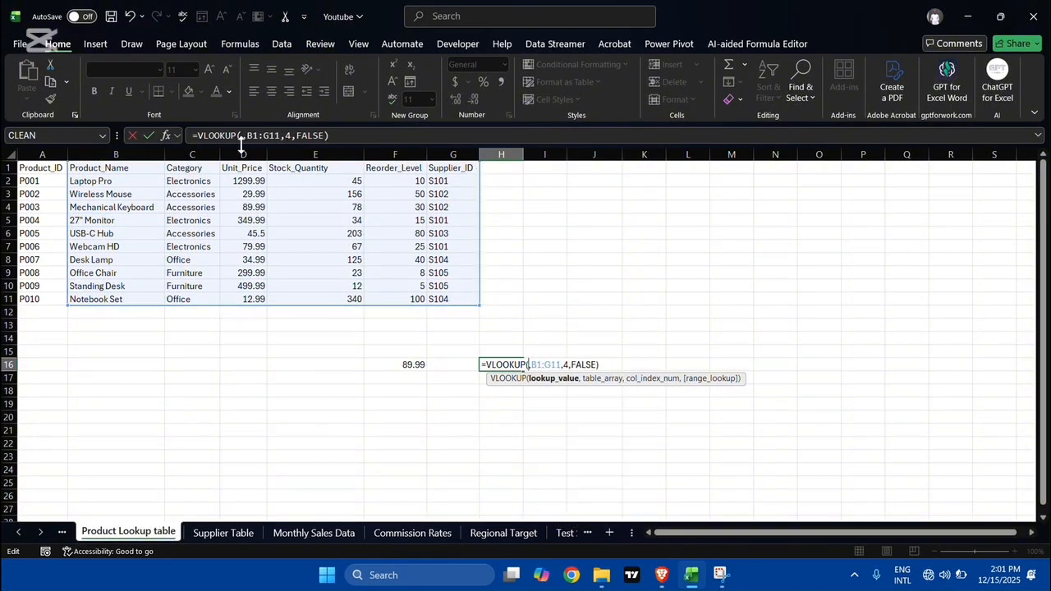
pyautogui.click(147, 169)
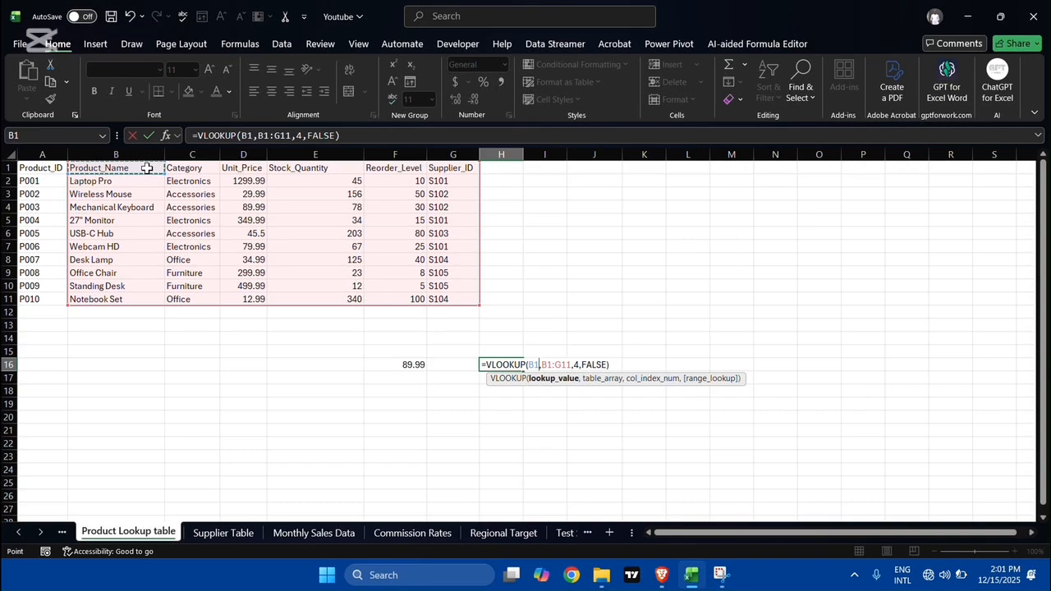
pyautogui.press('Return')
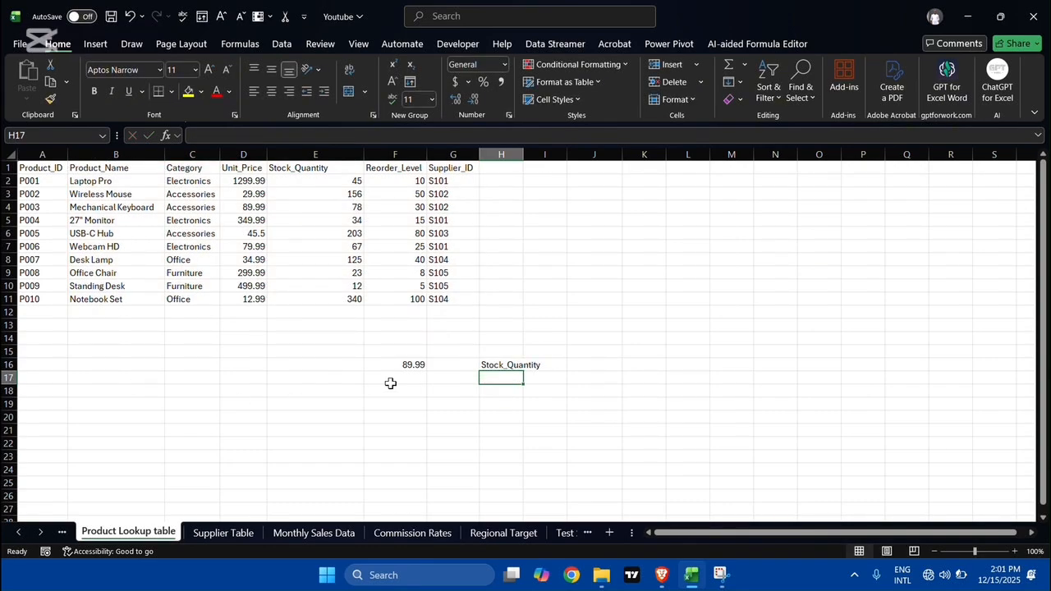
# - Clear the VLOOKUP formula from cell H16
pyautogui.doubleClick(492, 368)
pyautogui.press('Escape')
pyautogui.press('Delete')
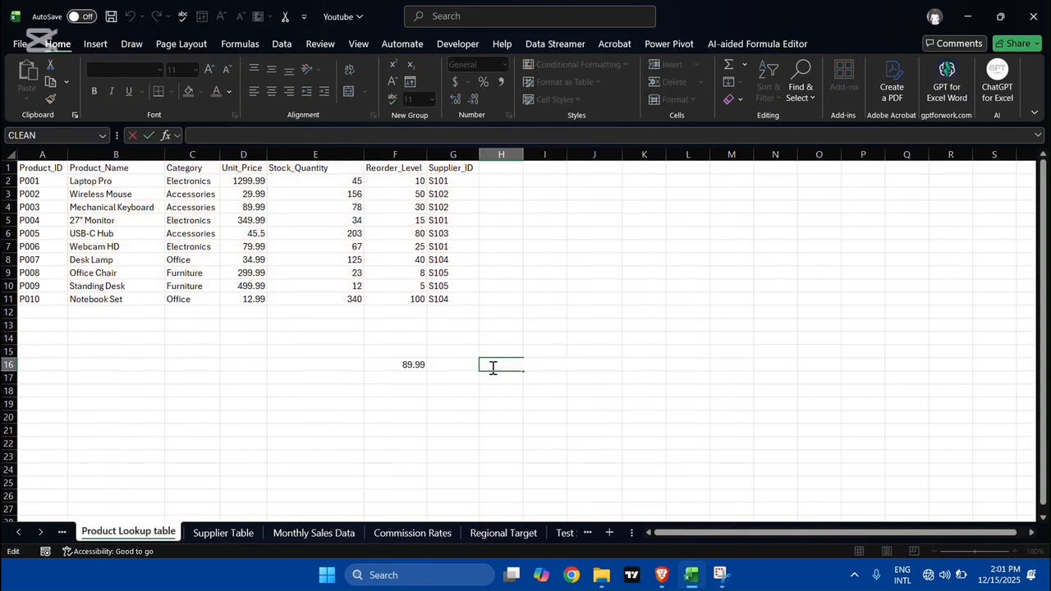
pyautogui.click(404, 362)
pyautogui.press('Up')
pyautogui.press('Up')
pyautogui.press('Up')
pyautogui.press('Up')
pyautogui.hotkey('ctrl', 'a')
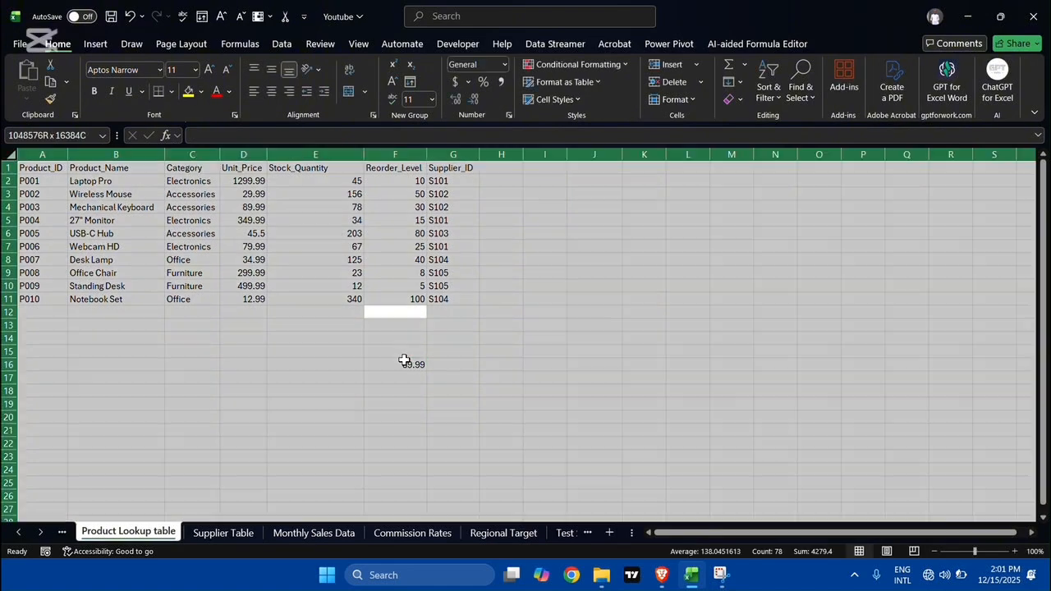
pyautogui.click(404, 361)
pyautogui.press('Up')
pyautogui.press('Up')
pyautogui.press('Up')
pyautogui.press('Up')
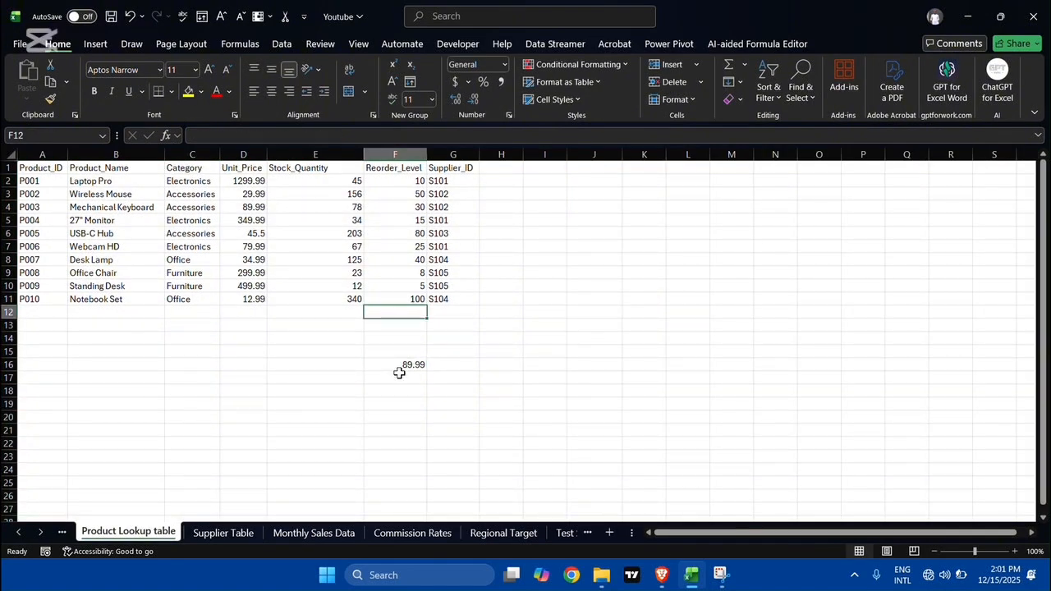
# - Clear the lookup result from cell F16
pyautogui.click(401, 368)
pyautogui.doubleClick(400, 368)
pyautogui.press('Escape')
pyautogui.press('Delete')
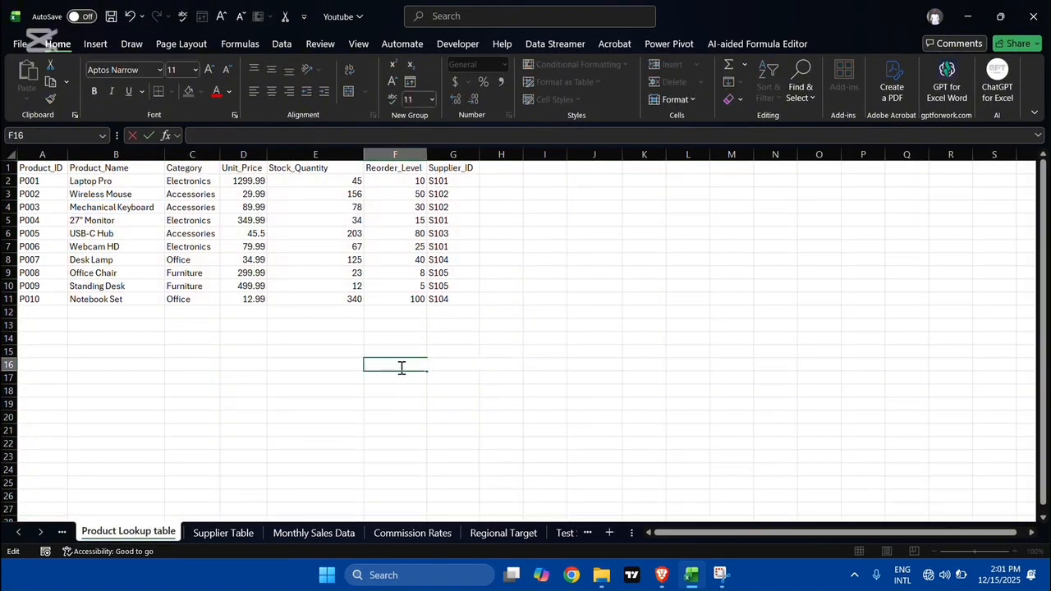
pyautogui.click(463, 443)
# - Switch to the Regional Target sheet and start an HLOOKUP formula in cell F10
pyautogui.click(499, 534)
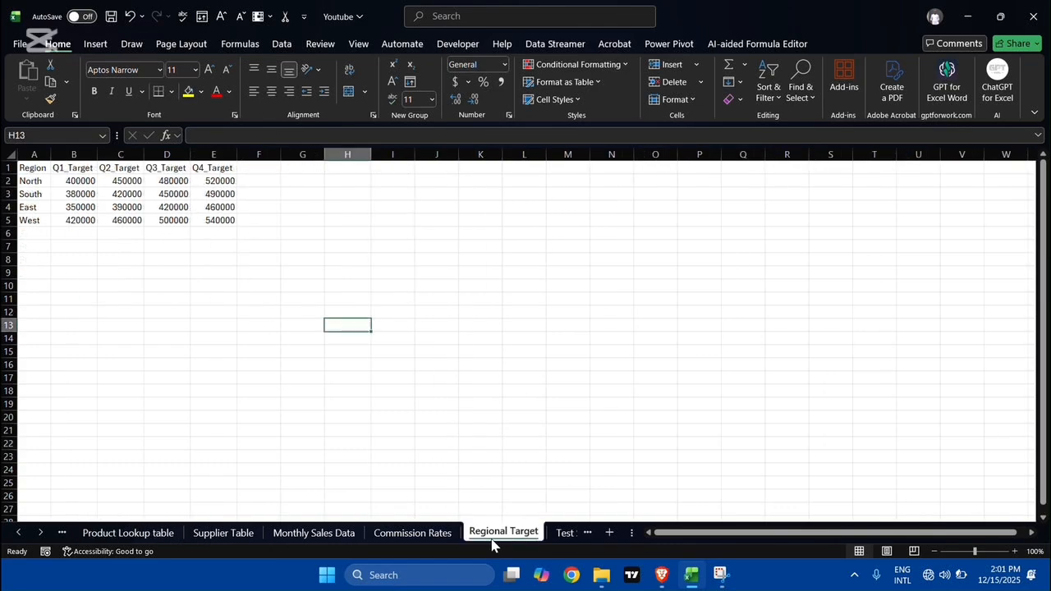
pyautogui.click(223, 302)
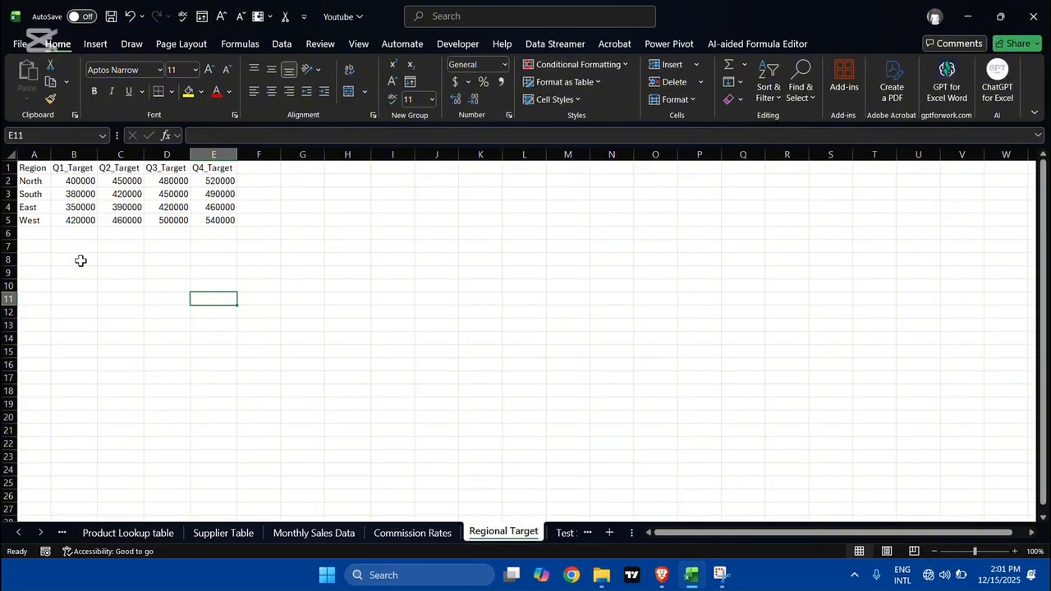
pyautogui.click(271, 285)
pyautogui.doubleClick(271, 285)
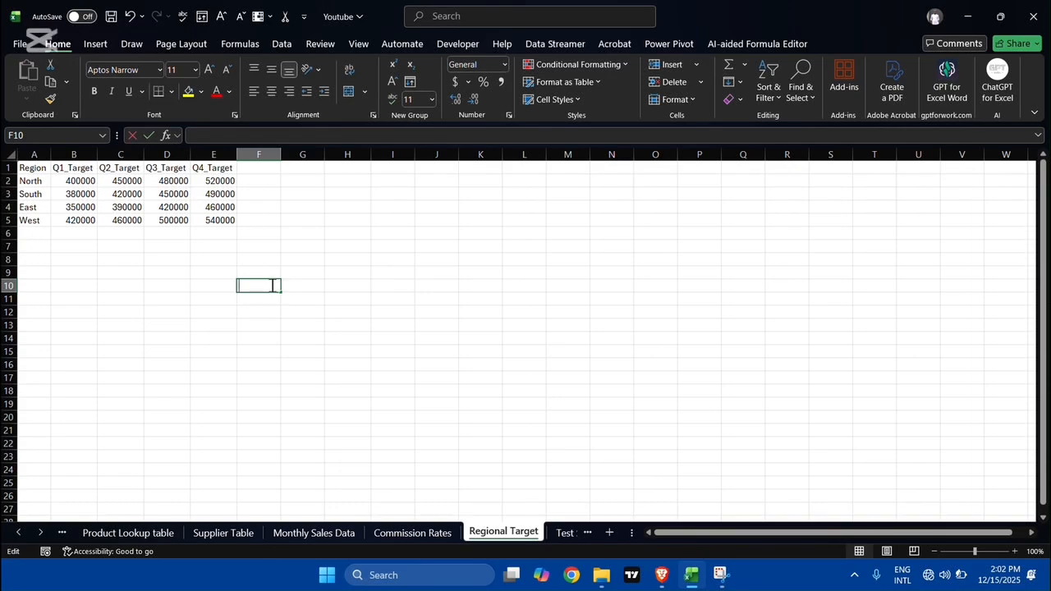
pyautogui.write('=')
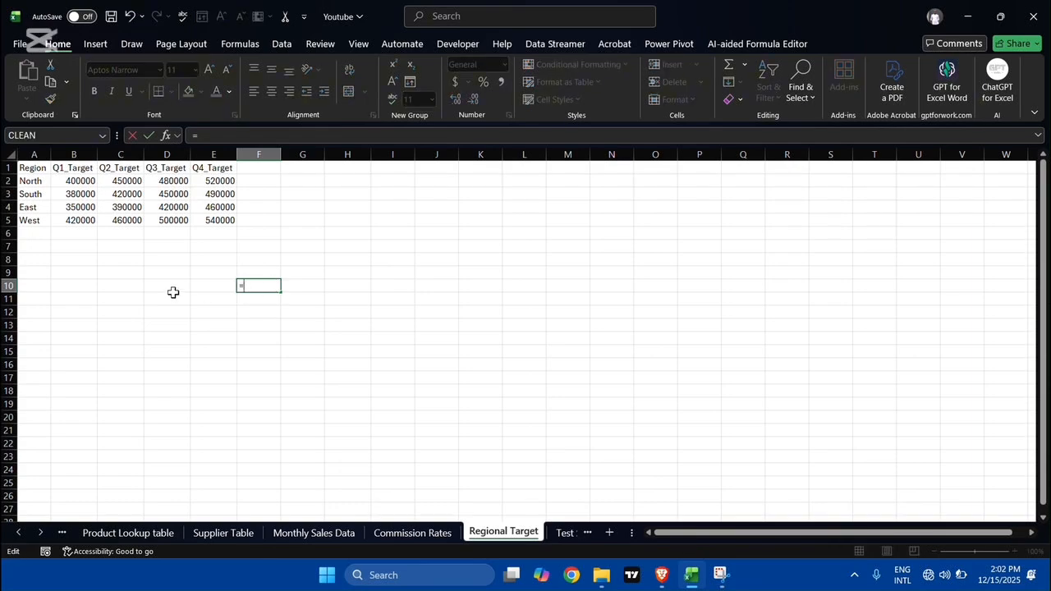
pyautogui.write('Ho')
pyautogui.press('BackSpace')
pyautogui.write('lo')
pyautogui.press('Tab')
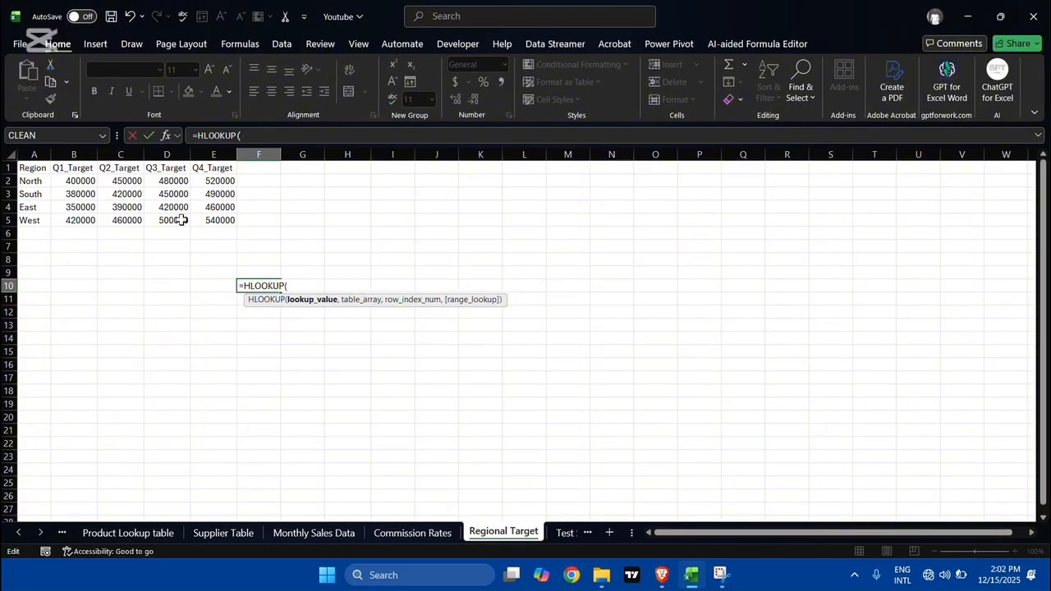
# - Give the HLOOKUP formula in F10 the lookup value A1 and the table array A1:E5
pyautogui.click(70, 168)
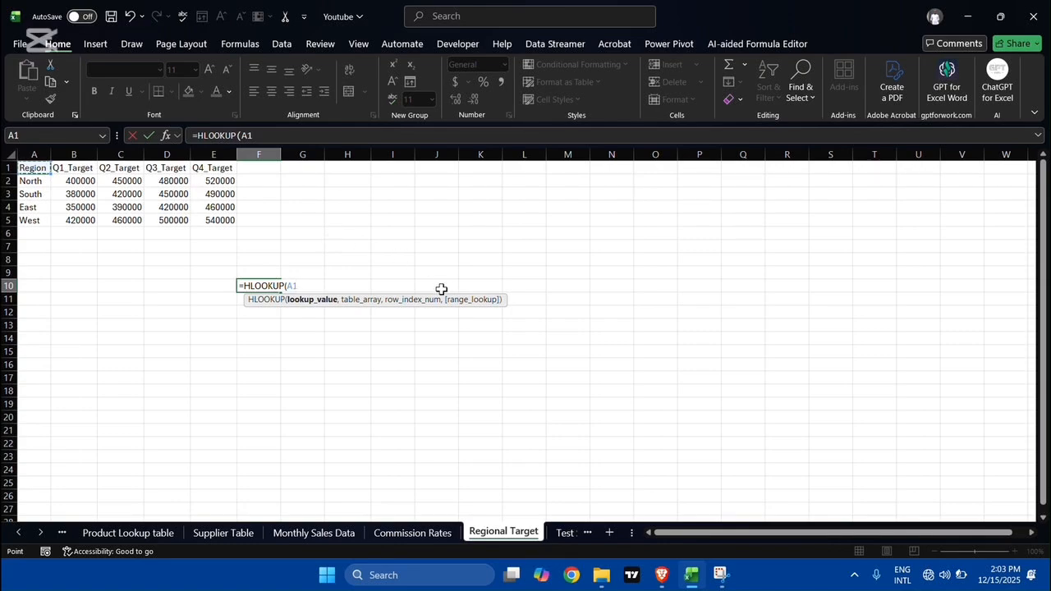
pyautogui.write(',')
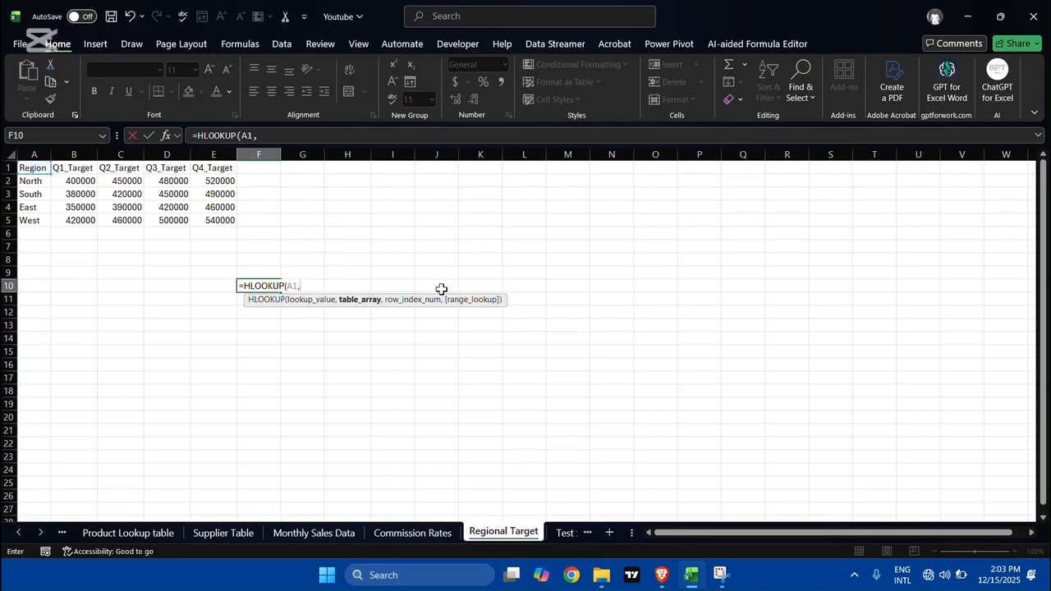
pyautogui.click(38, 167)
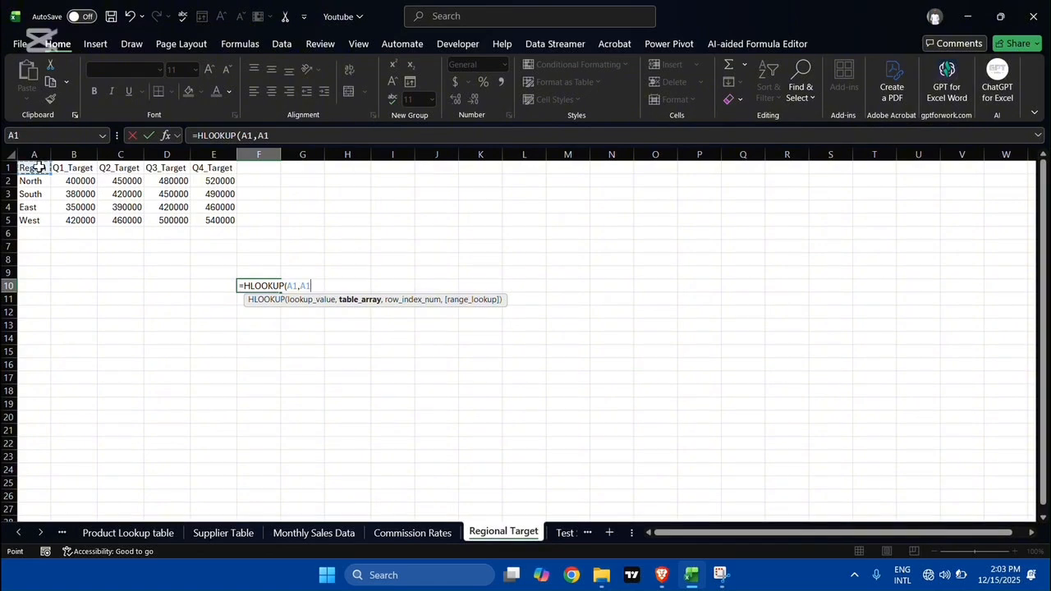
pyautogui.moveTo(39, 168); pyautogui.dragTo(216, 220)
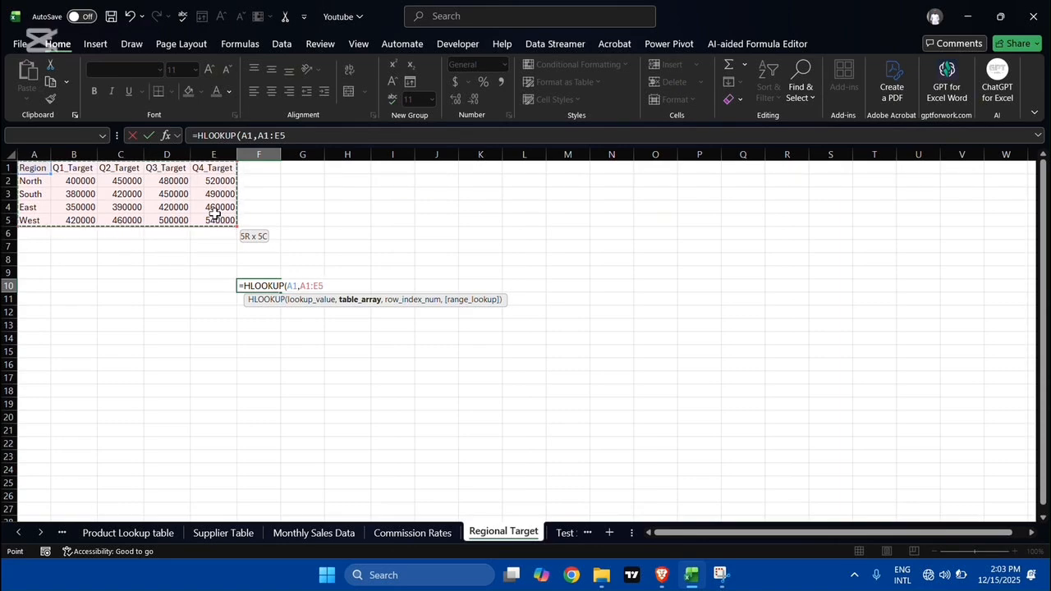
# - Finish the F10 HLOOKUP formula with row index 3 and FALSE for an exact match, and enter it
pyautogui.write(',3')
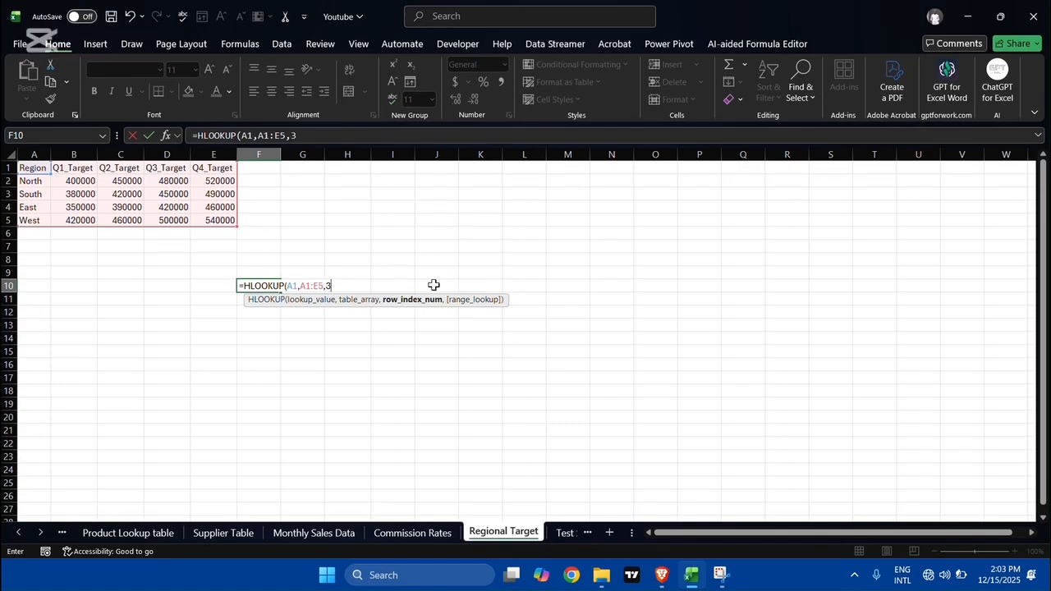
pyautogui.write(',')
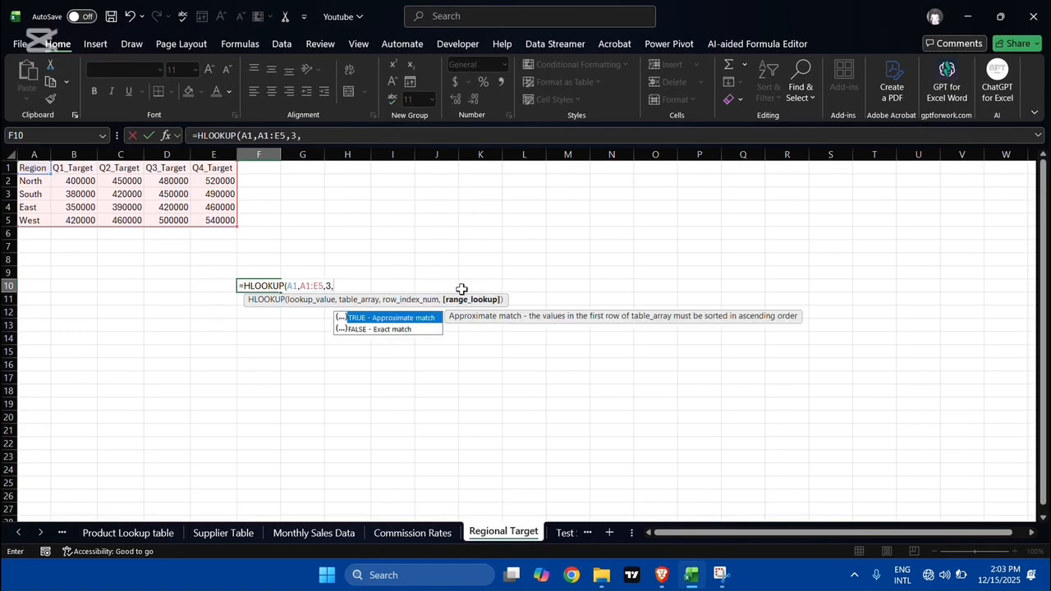
pyautogui.press('Down')
pyautogui.press('Tab')
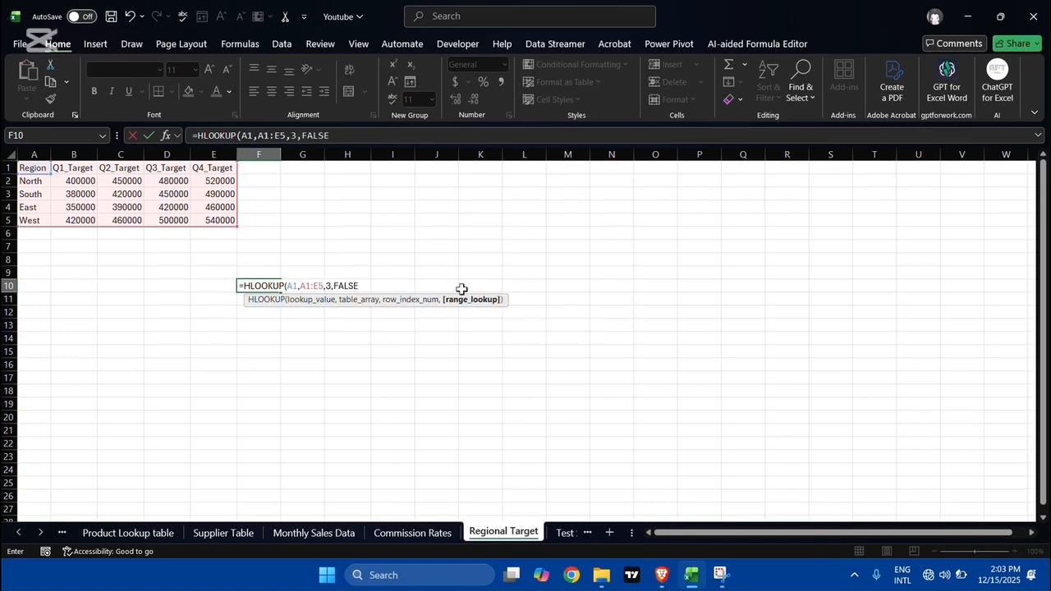
pyautogui.write(')')
pyautogui.press('Return')
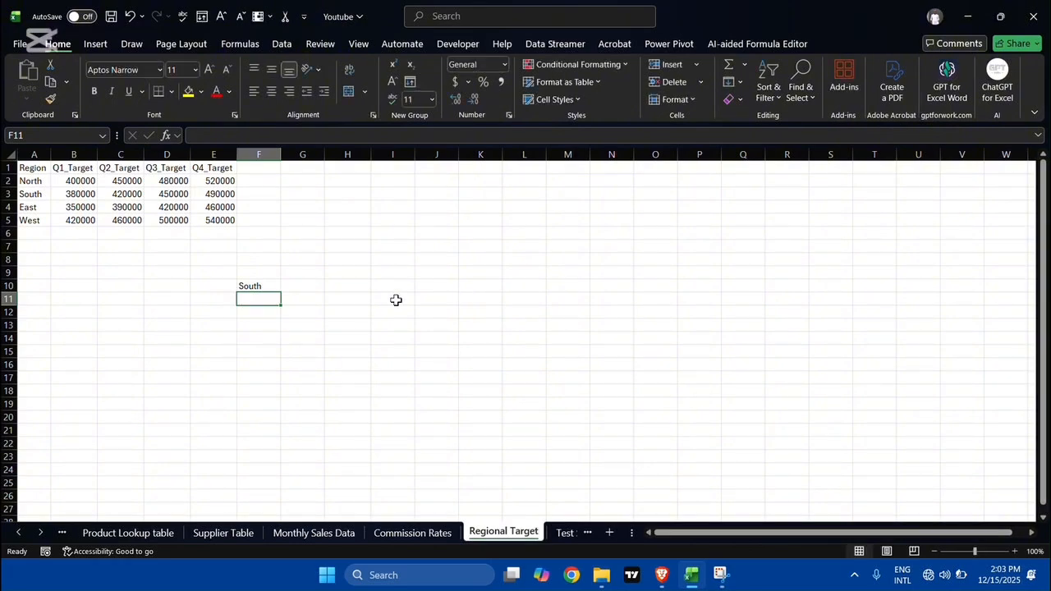
# - Clear the HLOOKUP formula from cell F10
pyautogui.click(244, 286)
pyautogui.doubleClick(244, 285)
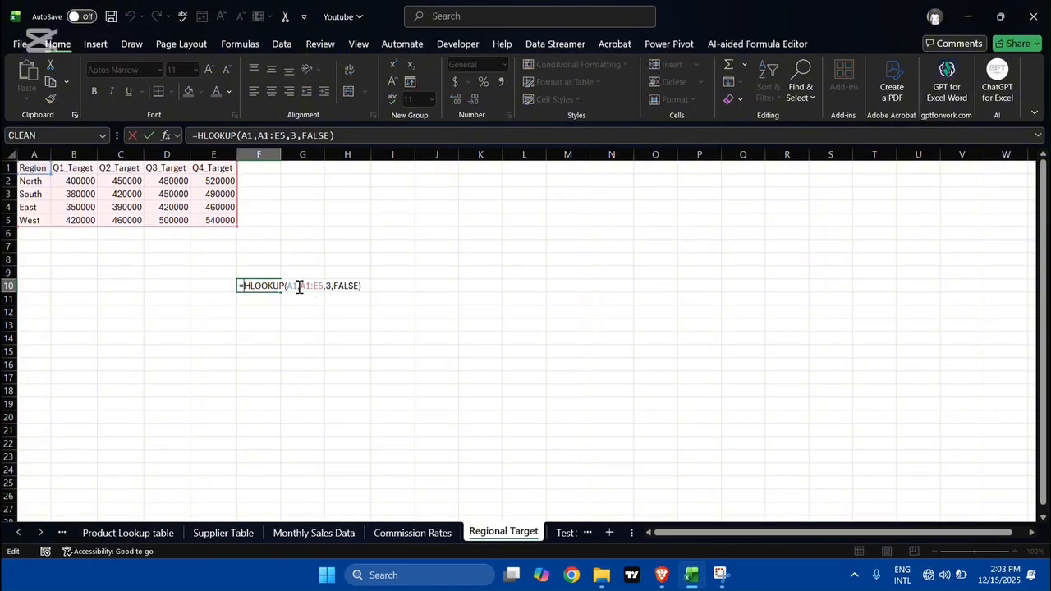
pyautogui.hotkey('ctrl', 'a')
pyautogui.press('BackSpace')
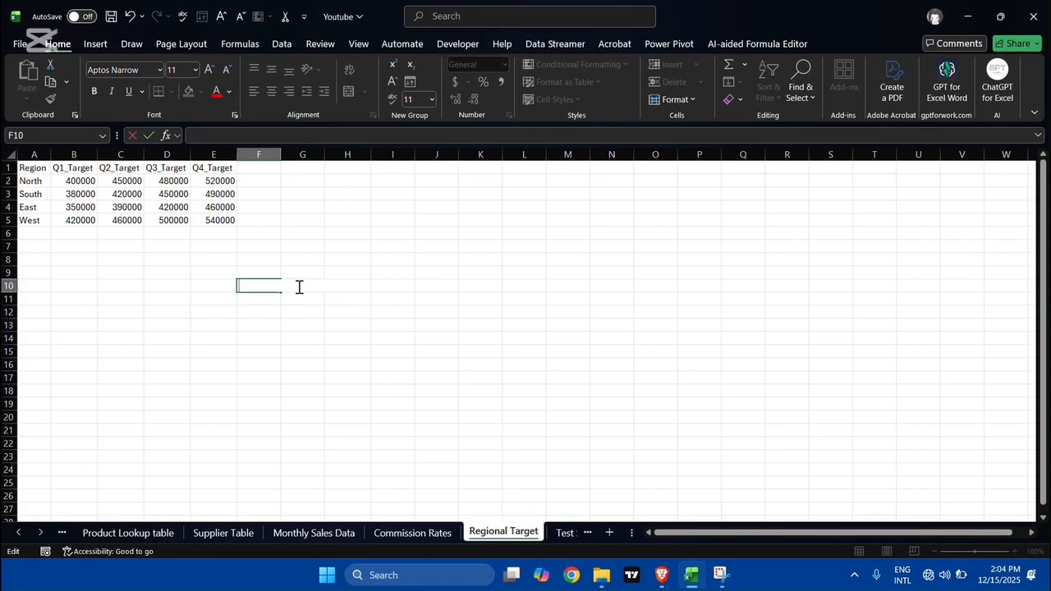
pyautogui.click(244, 336)
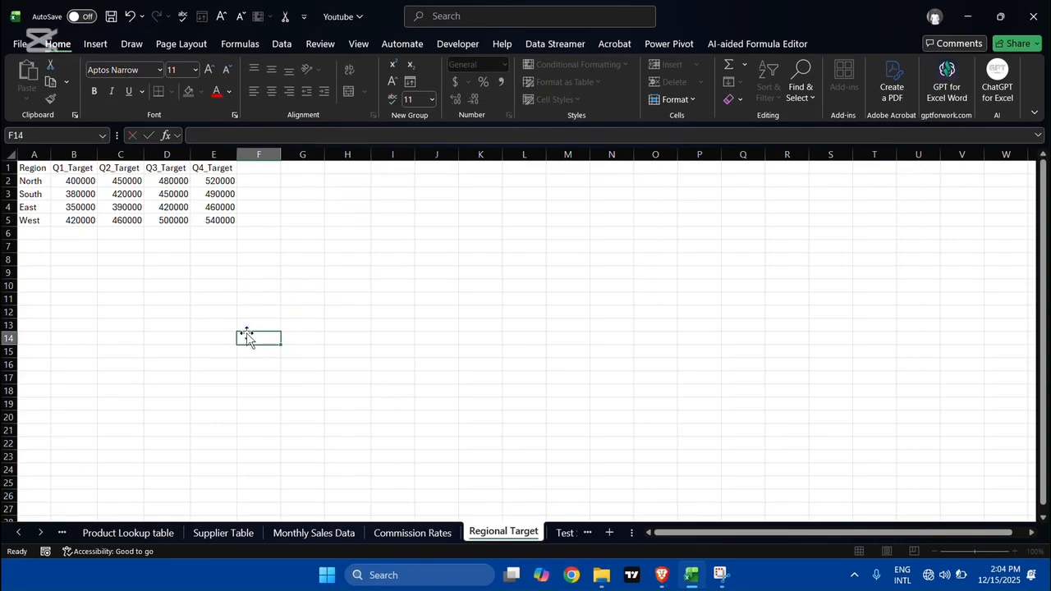
# - Start an HLOOKUP formula in cell F11 with A2 as the lookup value
pyautogui.click(261, 301)
pyautogui.write('=')
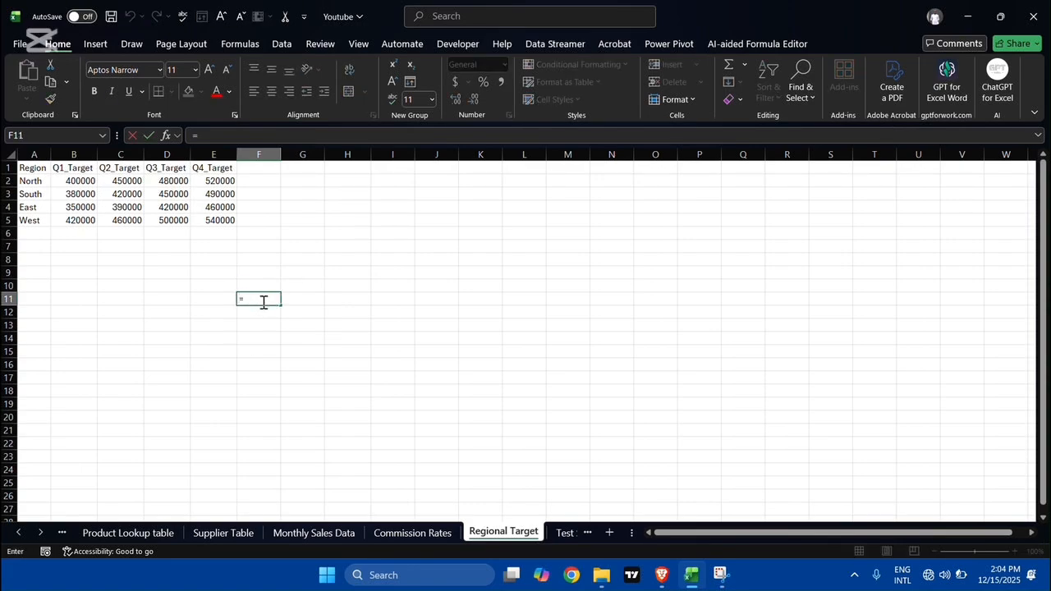
pyautogui.write('hlo')
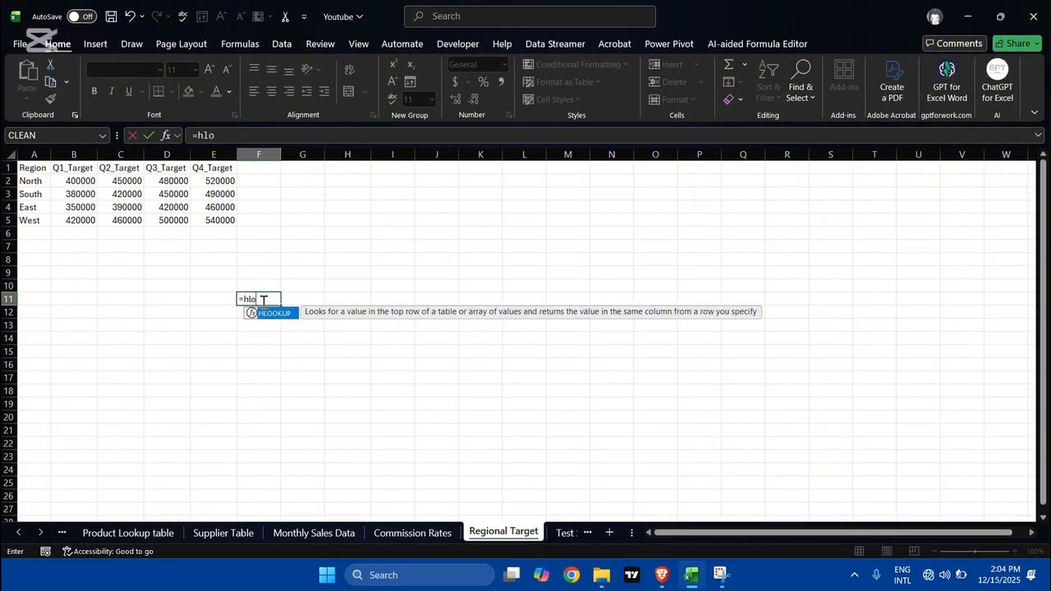
pyautogui.press('Tab')
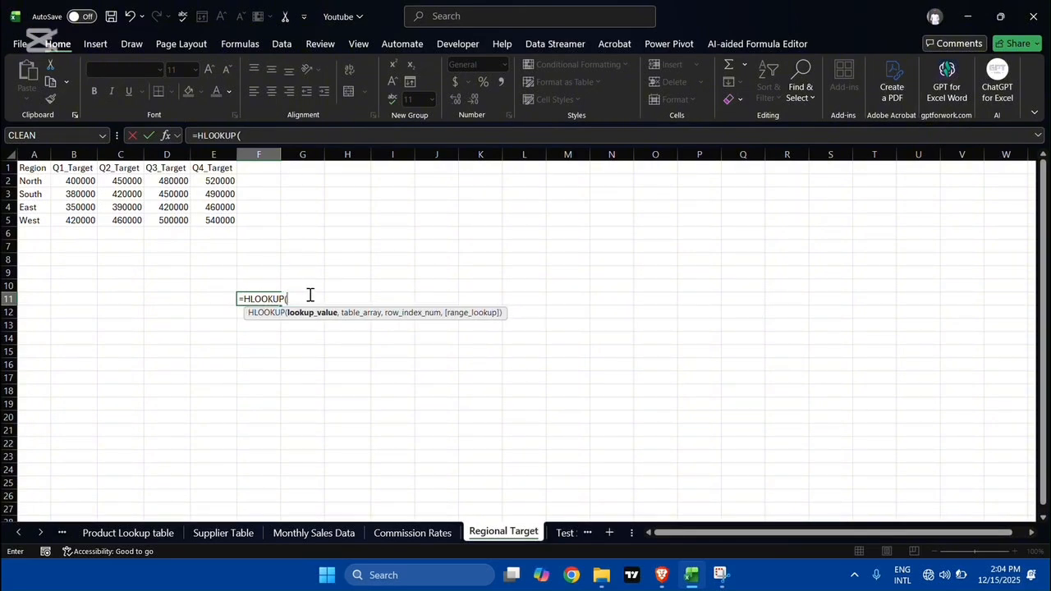
pyautogui.click(36, 182)
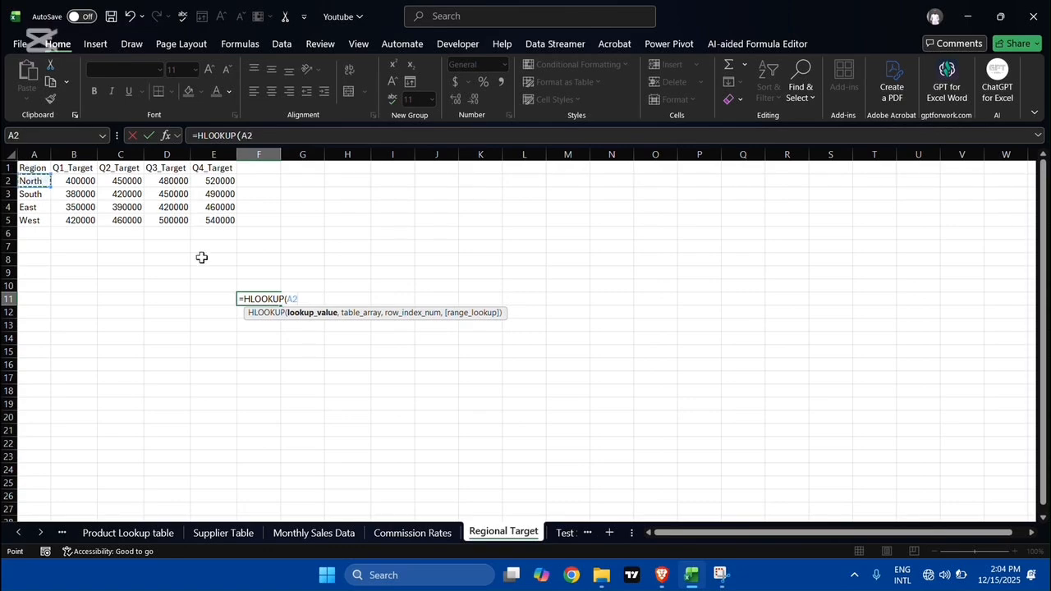
pyautogui.write(',')
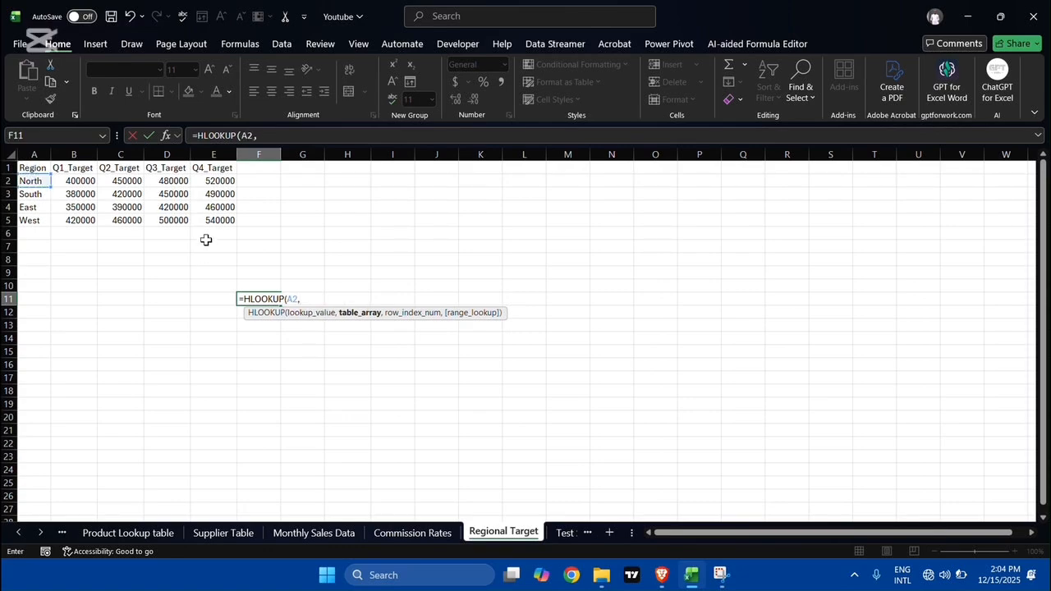
# - Complete the F11 HLOOKUP formula with table array A1:E5, row index 2 and FALSE for an exact match, and enter it
pyautogui.click(43, 167)
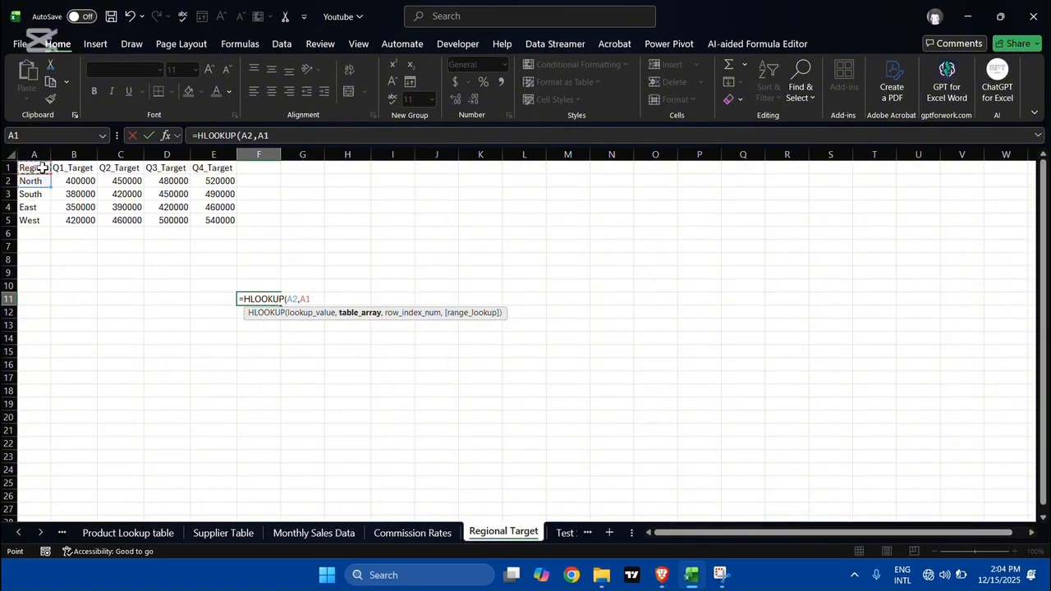
pyautogui.hotkey('ctrl', 'shift', 'Right')
pyautogui.hotkey('ctrl', 'shift', 'Down')
pyautogui.write(',')
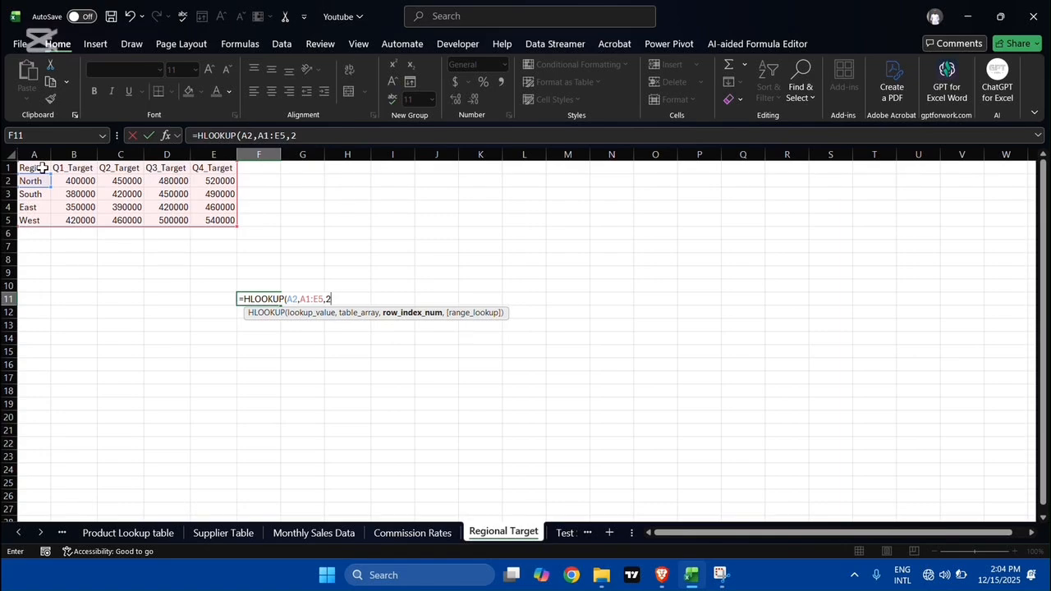
pyautogui.write('2,')
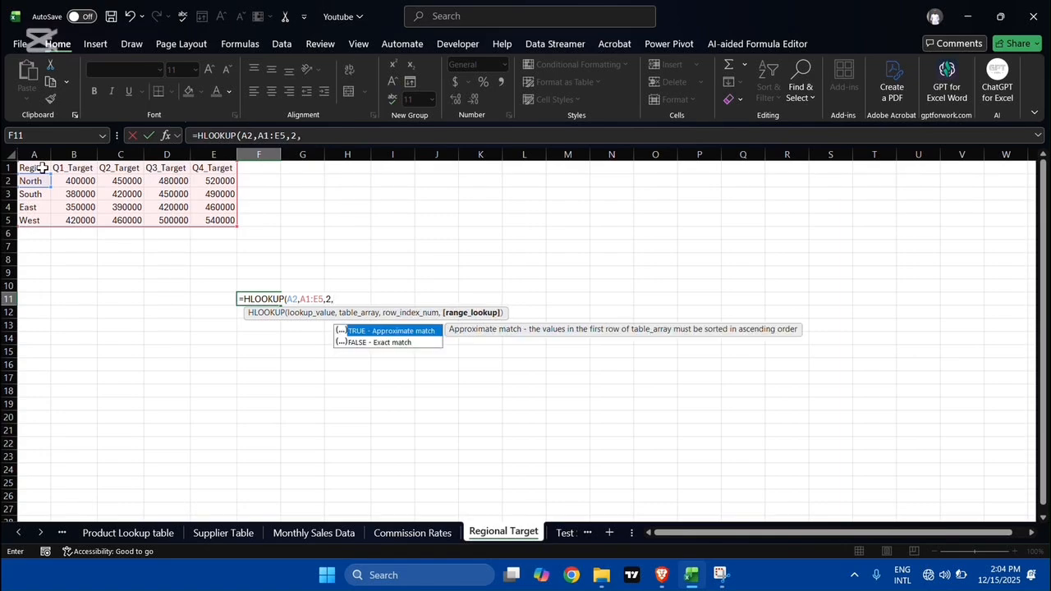
pyautogui.press('Down')
pyautogui.press('Tab')
pyautogui.write(')')
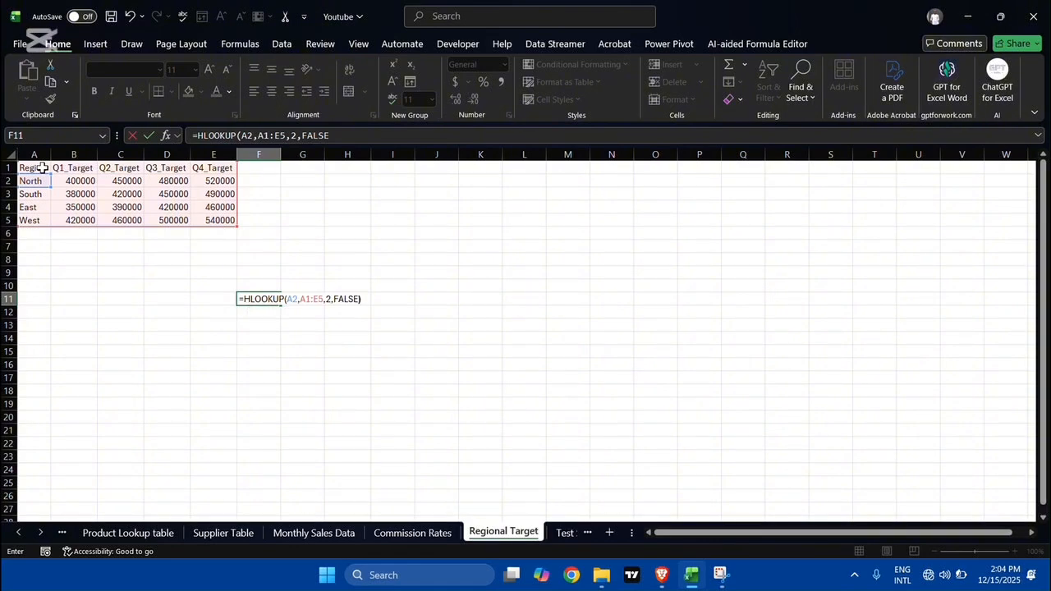
pyautogui.press('Return')
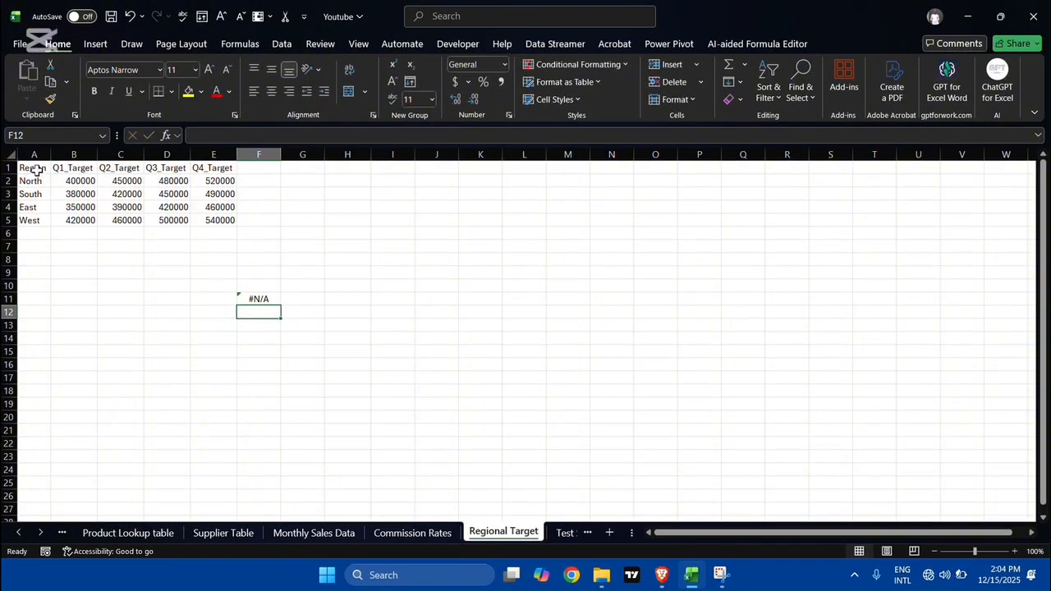
# - Set the row index in the F11 HLOOKUP formula to 3
pyautogui.doubleClick(260, 299)
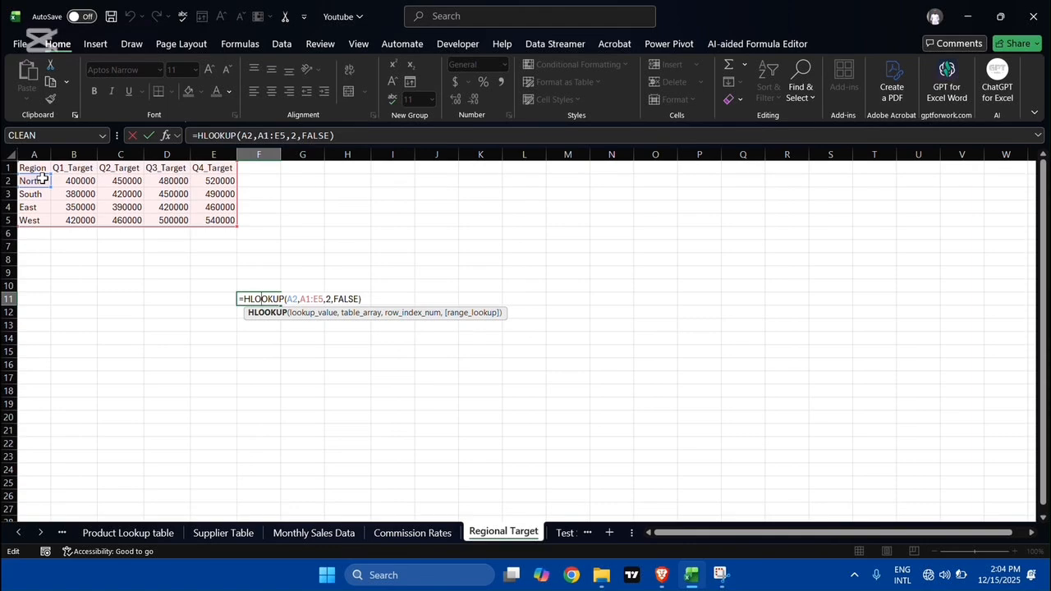
pyautogui.click(333, 298)
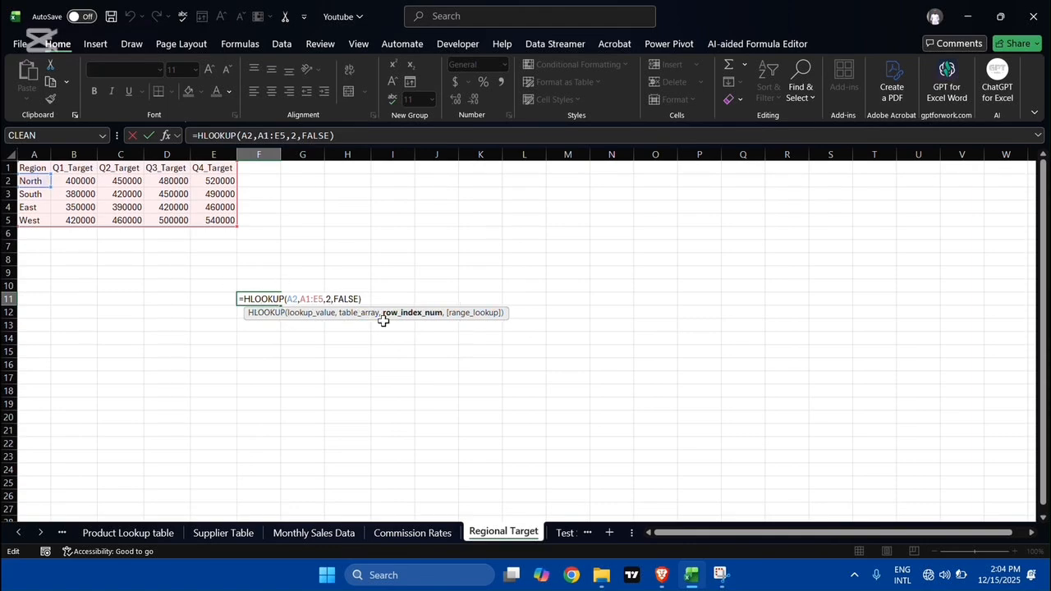
pyautogui.press('BackSpace')
pyautogui.press('Return')
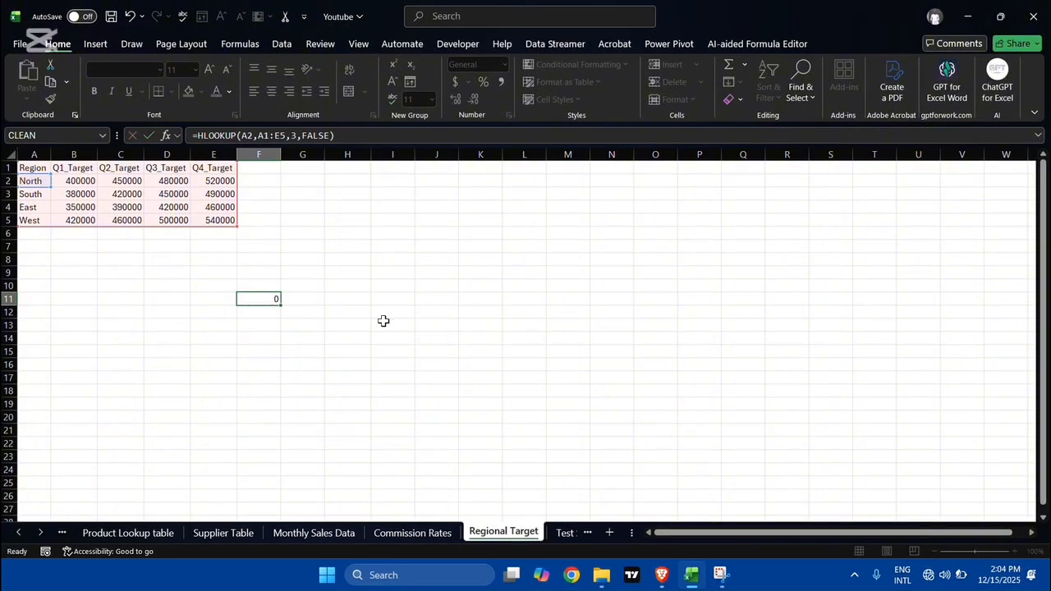
# - Review the F11 HLOOKUP formula's arguments and set its row index to 1
pyautogui.click(273, 299)
pyautogui.doubleClick(271, 298)
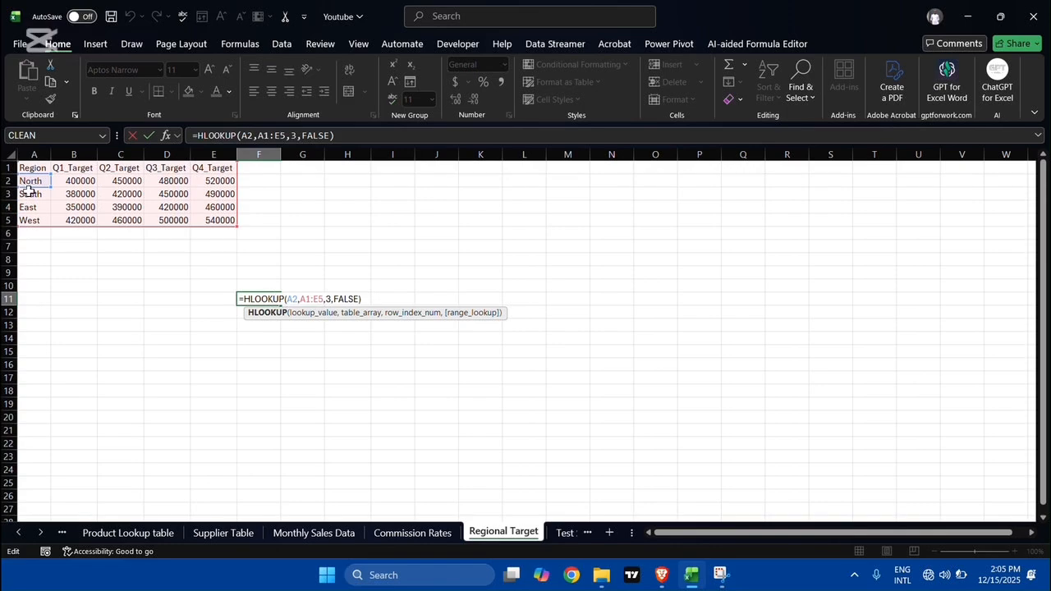
pyautogui.moveTo(304, 362); pyautogui.dragTo(345, 309)
pyautogui.click(345, 310)
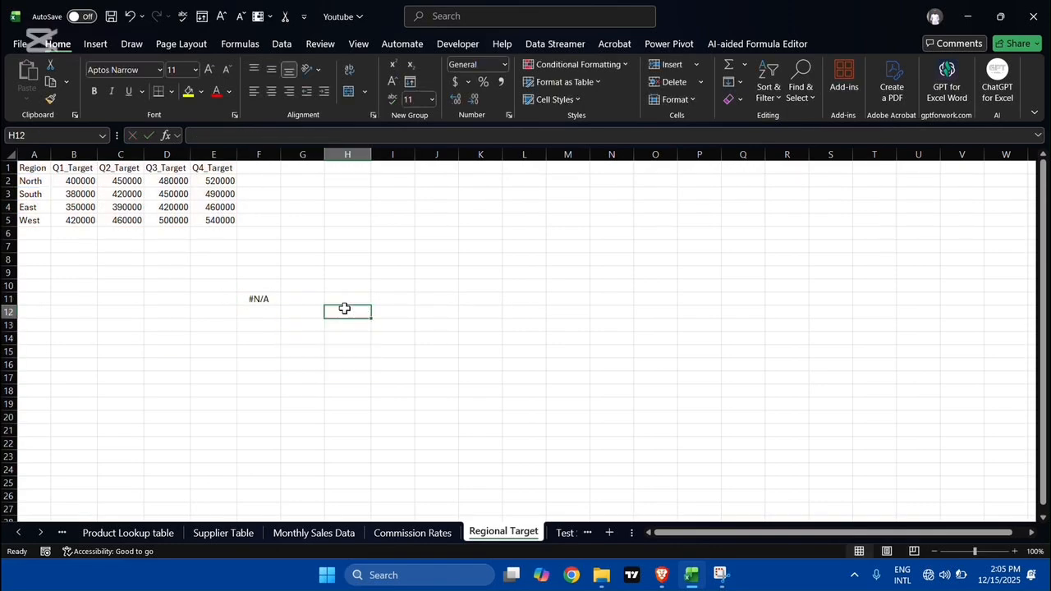
pyautogui.click(263, 298)
pyautogui.doubleClick(263, 298)
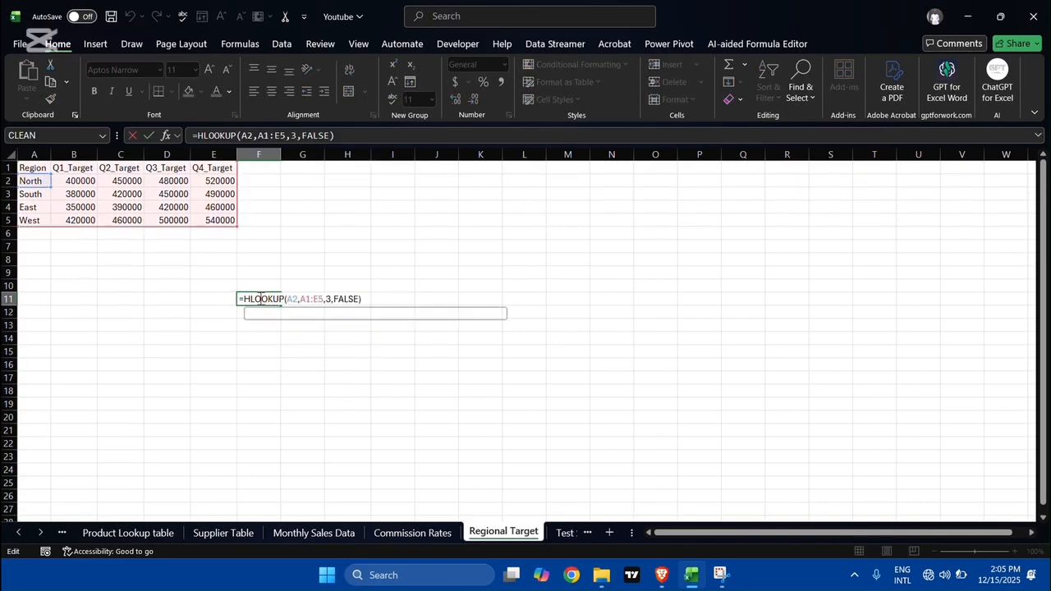
pyautogui.click(331, 298)
pyautogui.press('BackSpace')
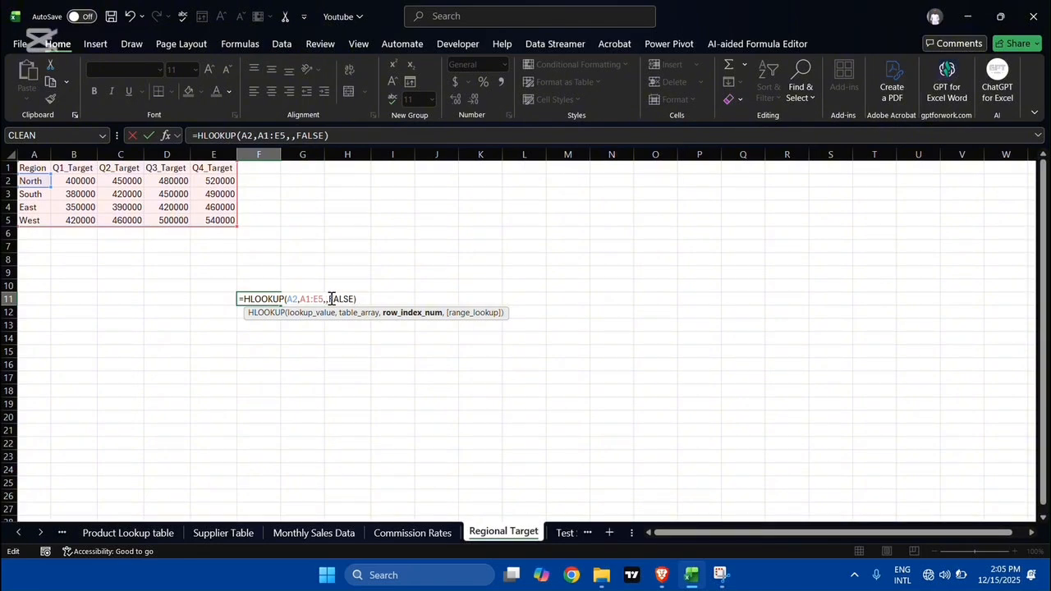
pyautogui.write('1')
pyautogui.press('Return')
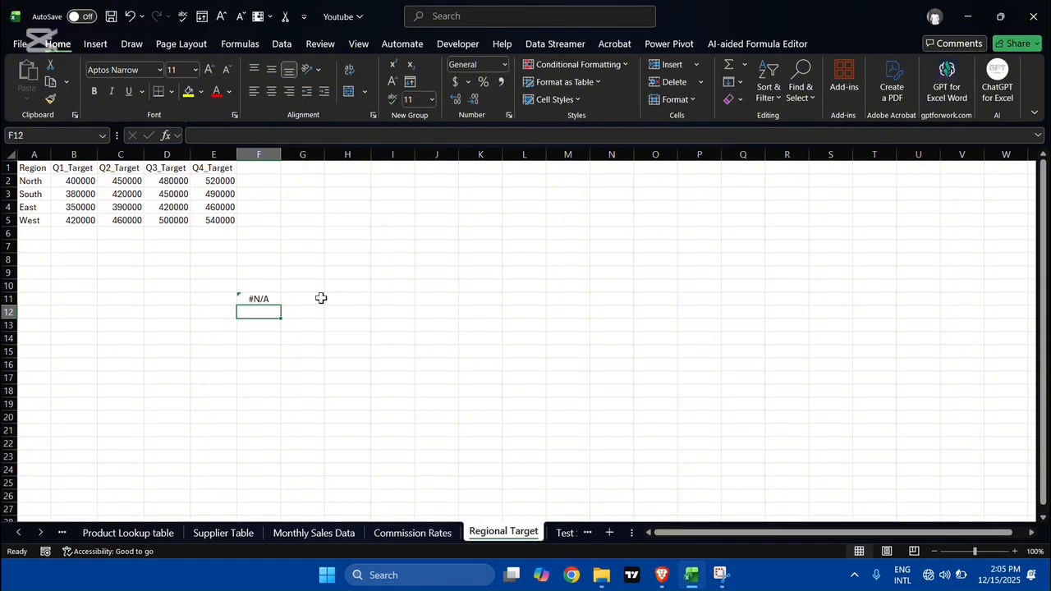
# - Replace the lookup value in the F11 HLOOKUP formula with E1, the Q4_Target header
pyautogui.click(263, 298)
pyautogui.doubleClick(261, 298)
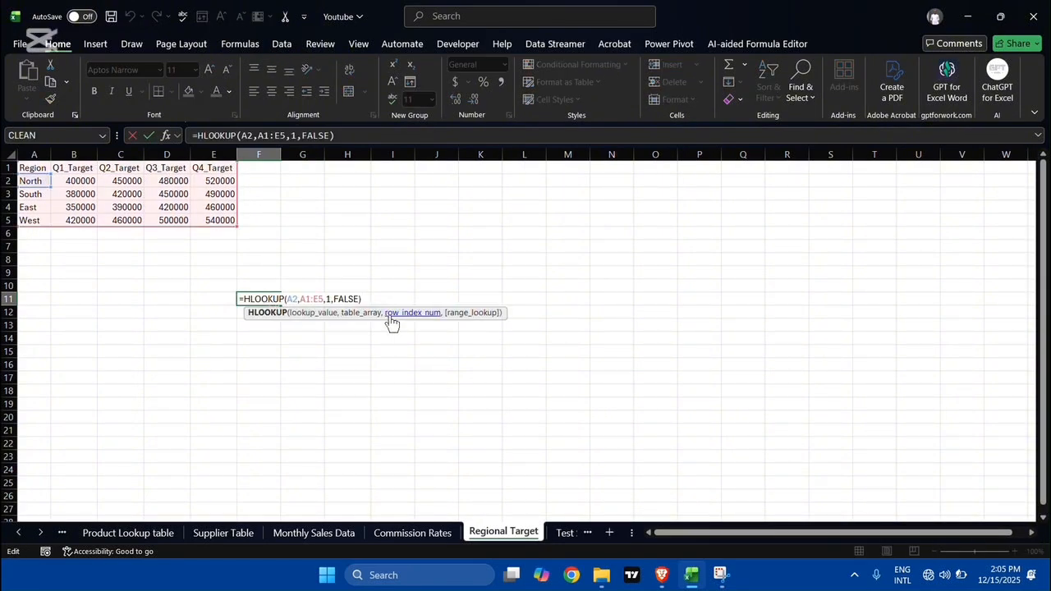
pyautogui.click(331, 298)
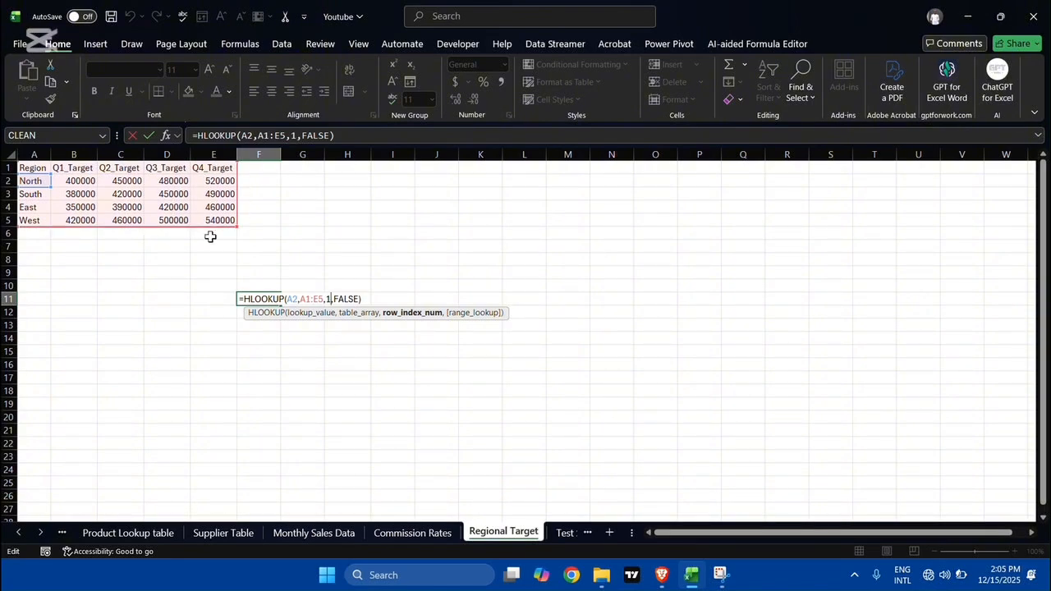
pyautogui.doubleClick(294, 298)
pyautogui.press('BackSpace')
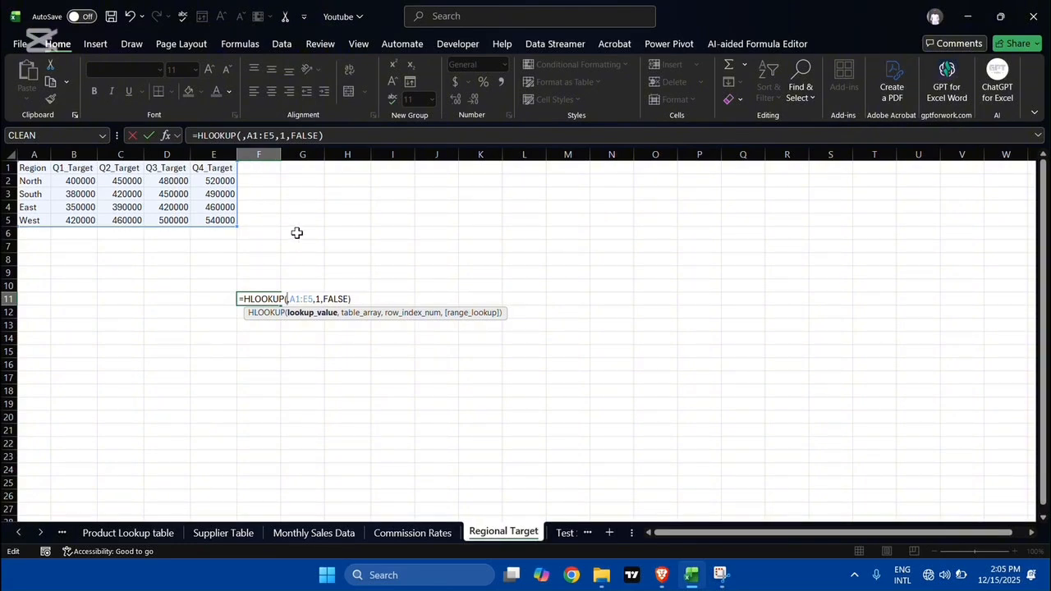
pyautogui.write('E1')
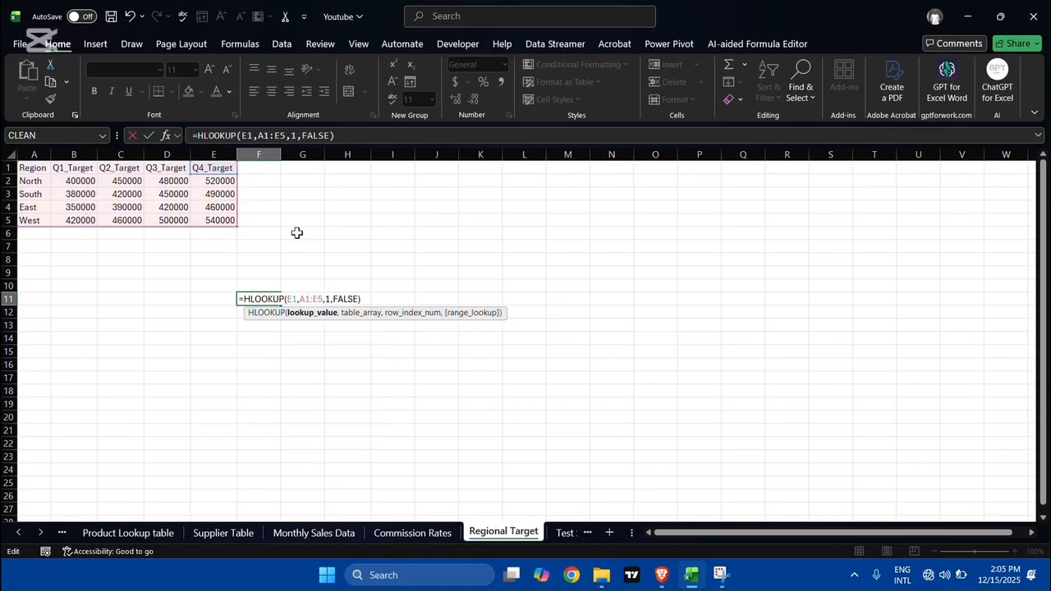
# - Set the row index in the F11 HLOOKUP formula to 5 and enter the formula
pyautogui.press('Right')
pyautogui.press('Right')
pyautogui.press('Right')
pyautogui.press('Right')
pyautogui.press('Right')
pyautogui.press('Right')
pyautogui.press('Right')
pyautogui.press('Delete')
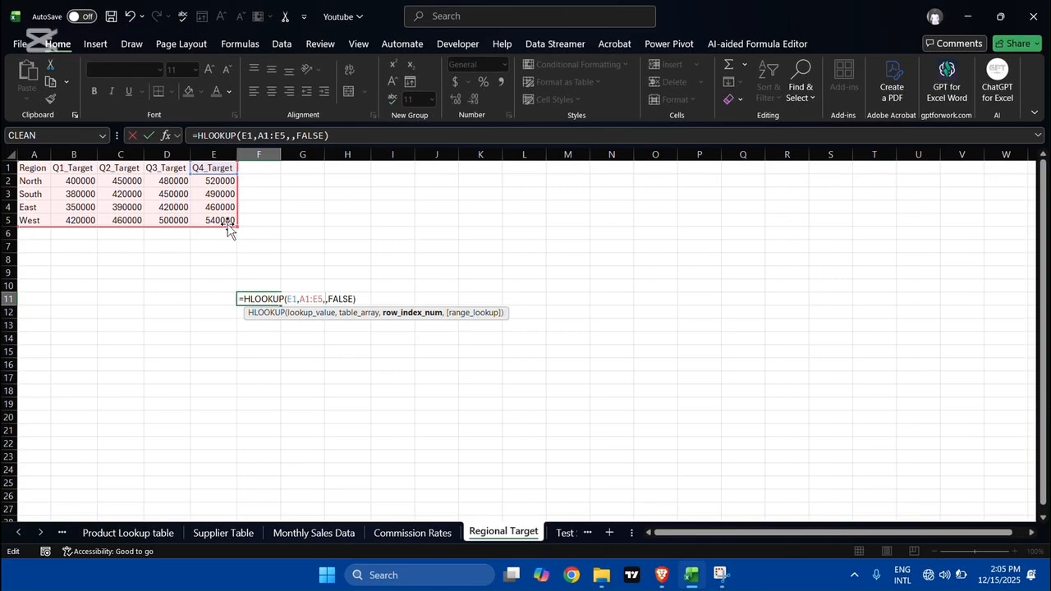
pyautogui.write('5')
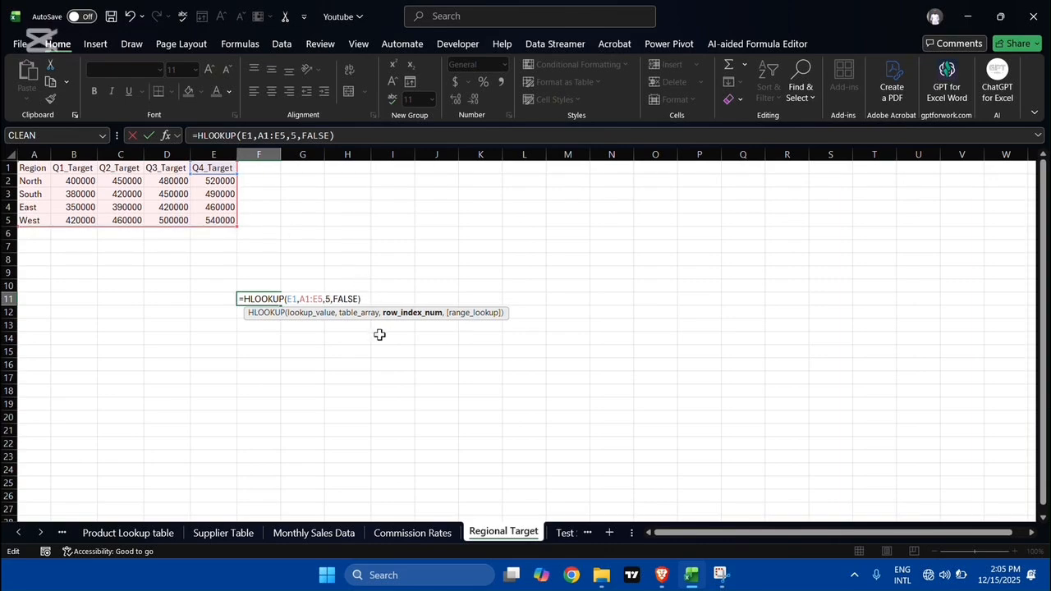
pyautogui.press('Return')
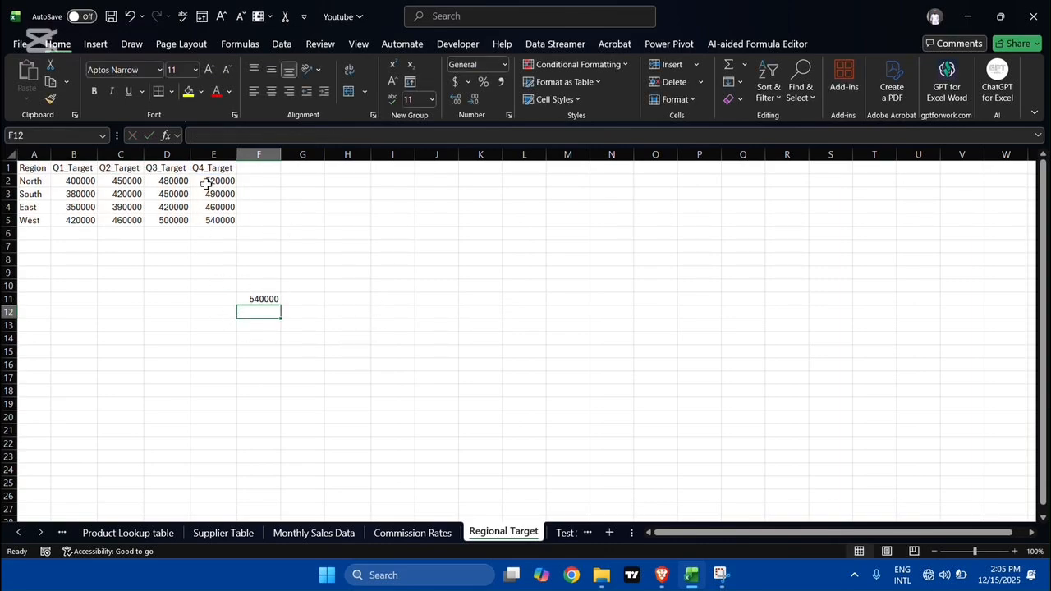
# - Clear the HLOOKUP formula from cell F11
pyautogui.doubleClick(256, 299)
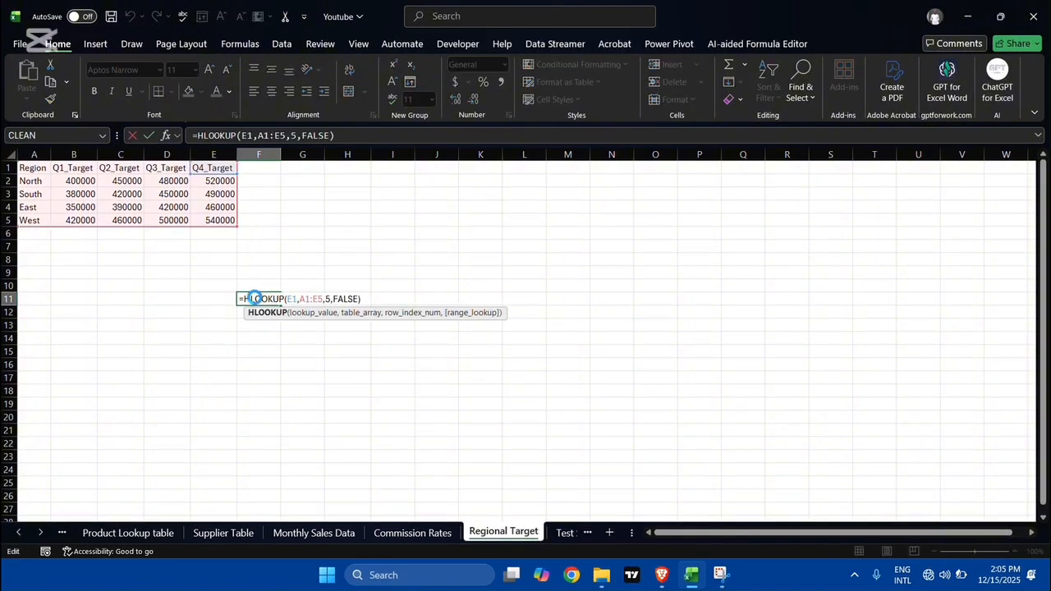
pyautogui.hotkey('ctrl', 'a')
pyautogui.press('BackSpace')
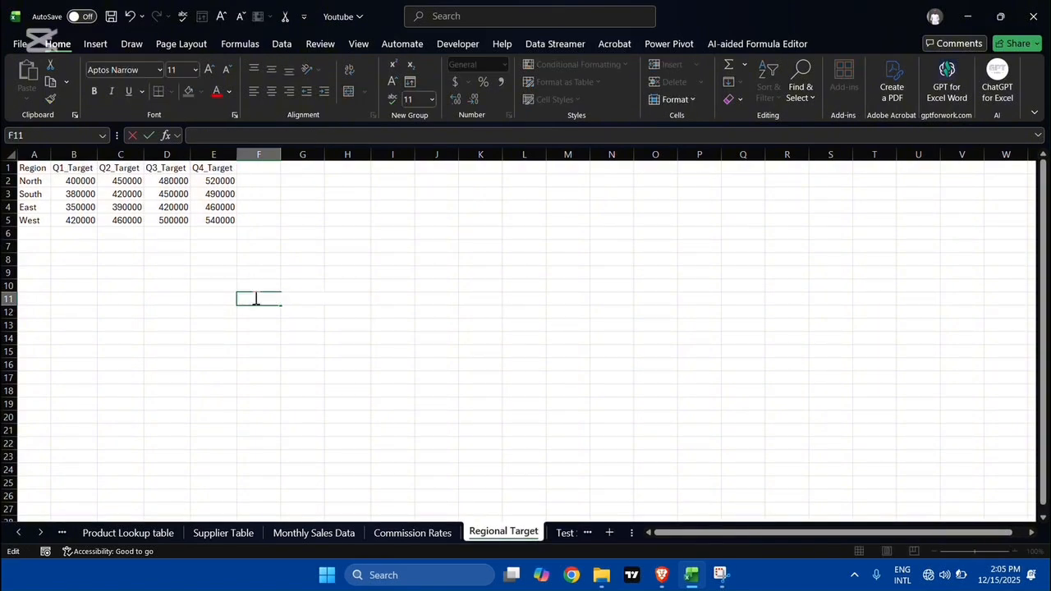
pyautogui.click(418, 272)
# - Switch to the Product Lookup table sheet and start an XLOOKUP formula in cell D20
pyautogui.click(115, 535)
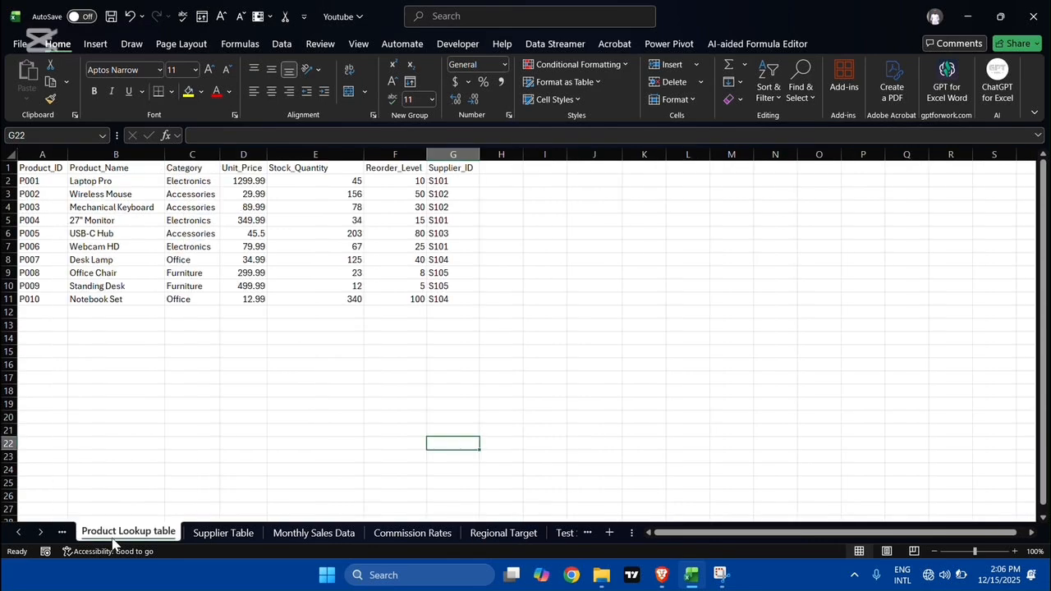
pyautogui.click(246, 414)
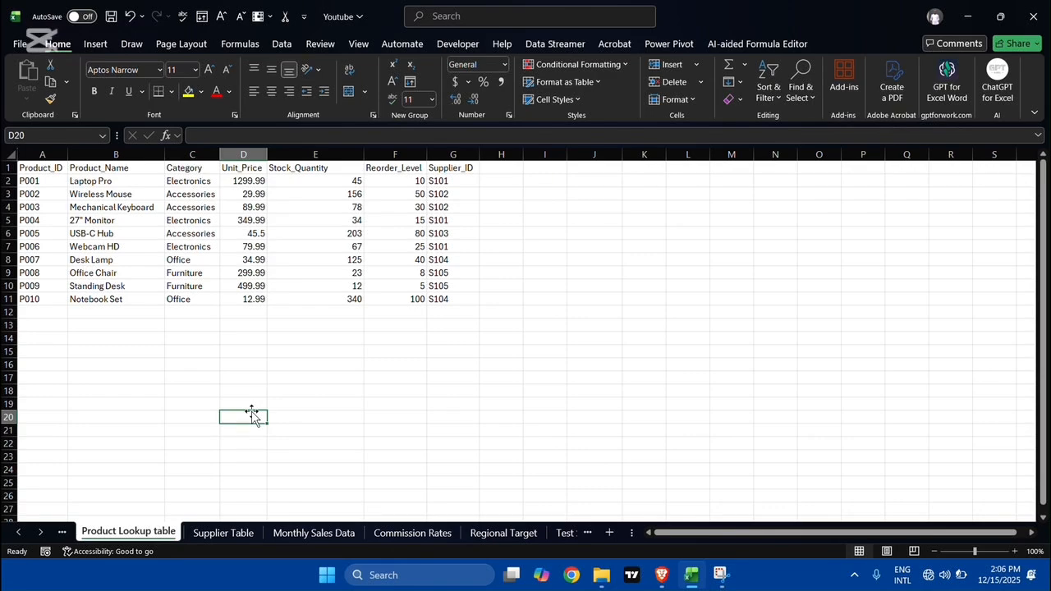
pyautogui.write('=')
pyautogui.write('XL')
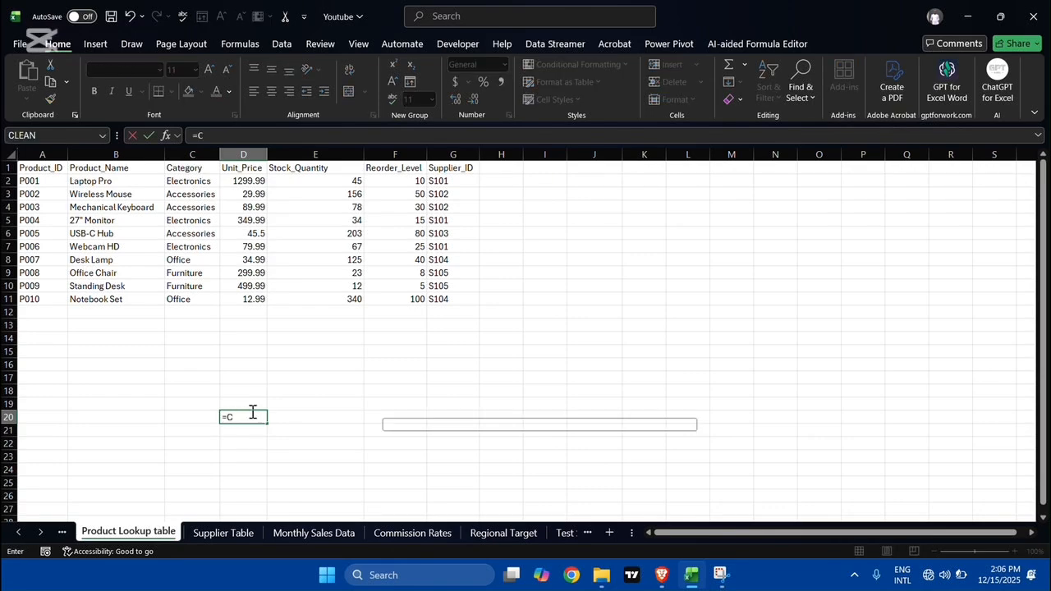
pyautogui.write('O')
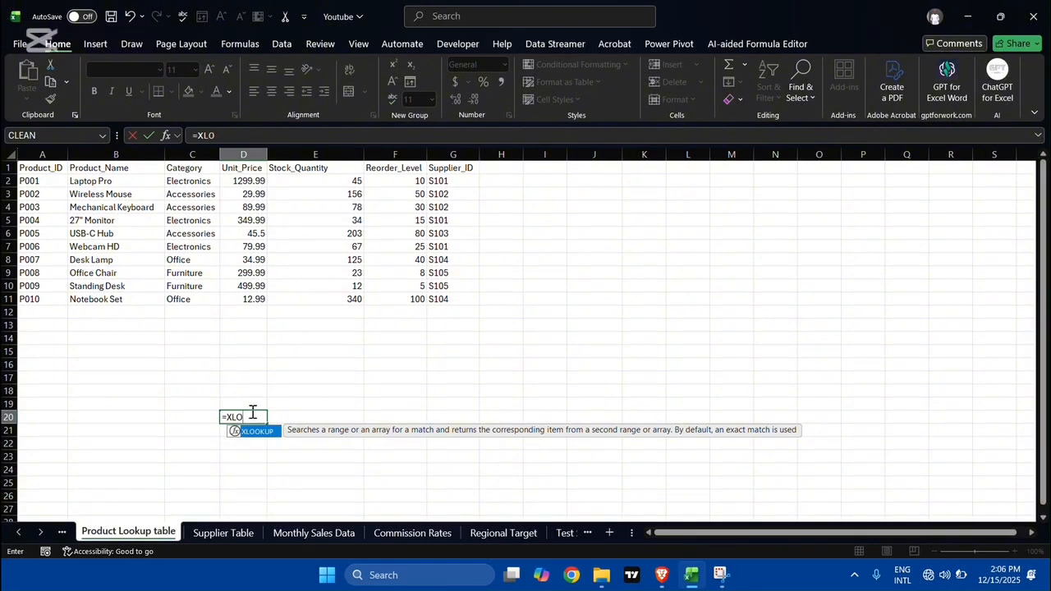
pyautogui.press('Tab')
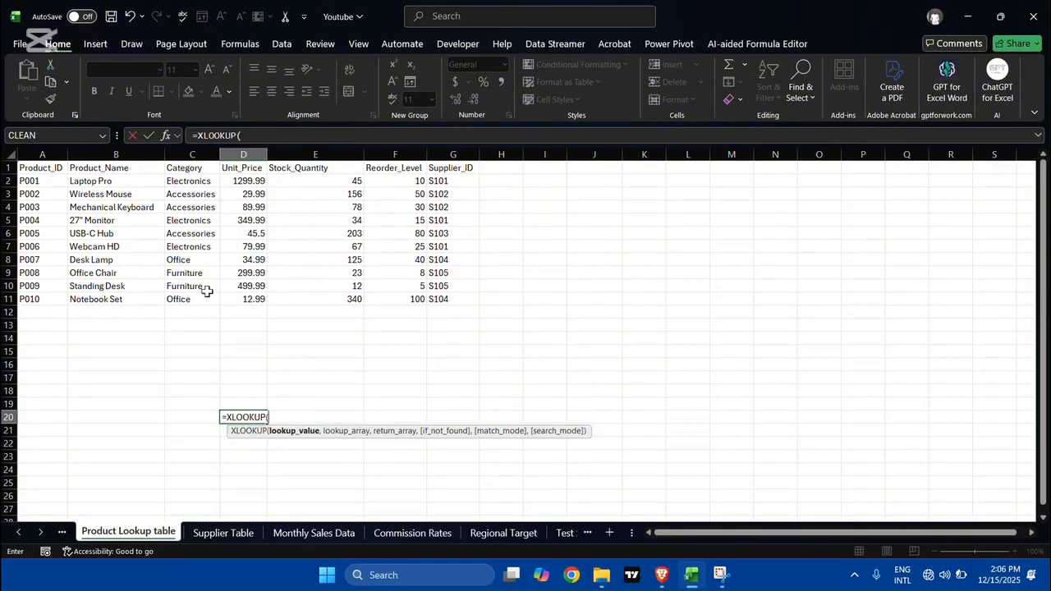
# - Give the D20 XLOOKUP formula the lookup value B4 (Mechanical Keyboard) and the Product_Name column B1:B11 as lookup array
pyautogui.click(133, 206)
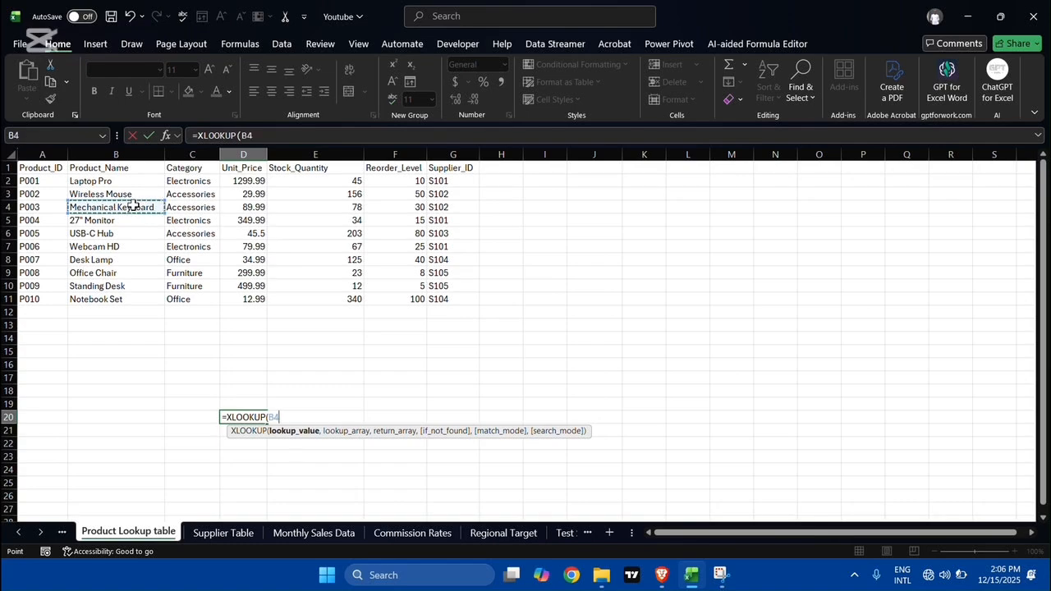
pyautogui.write(',')
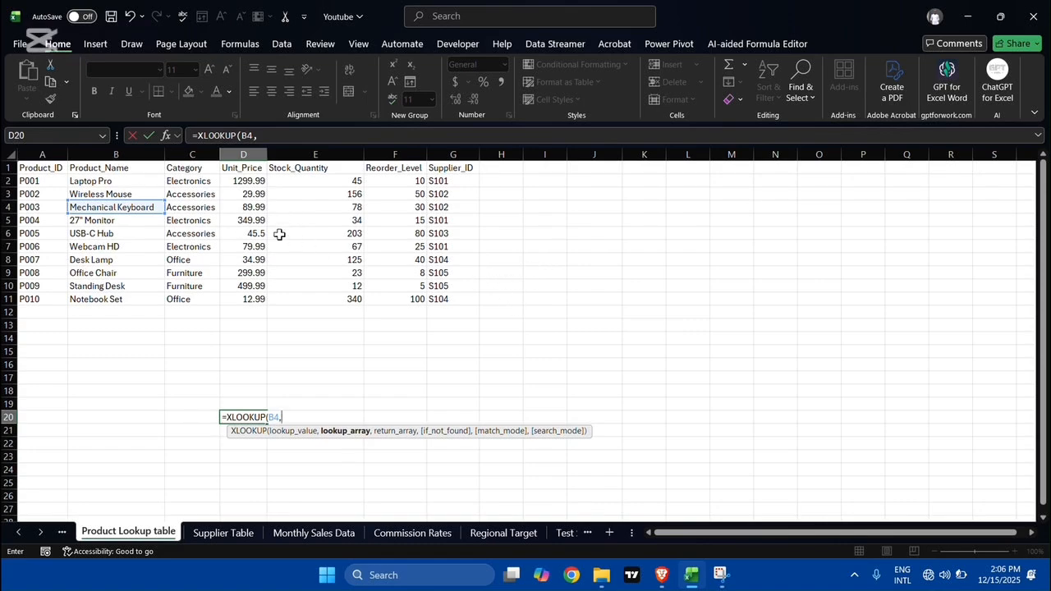
pyautogui.click(139, 168)
pyautogui.hotkey('ctrl', 'shift', 'Down')
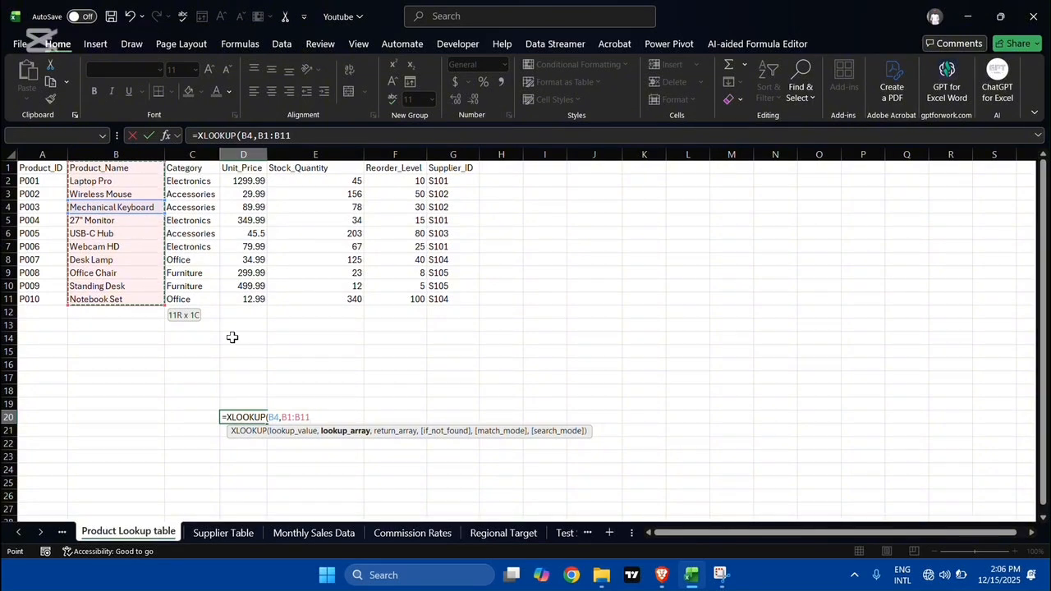
# - Give the D20 XLOOKUP formula the Category column C1:C11 as return array and enter the formula
pyautogui.write(',')
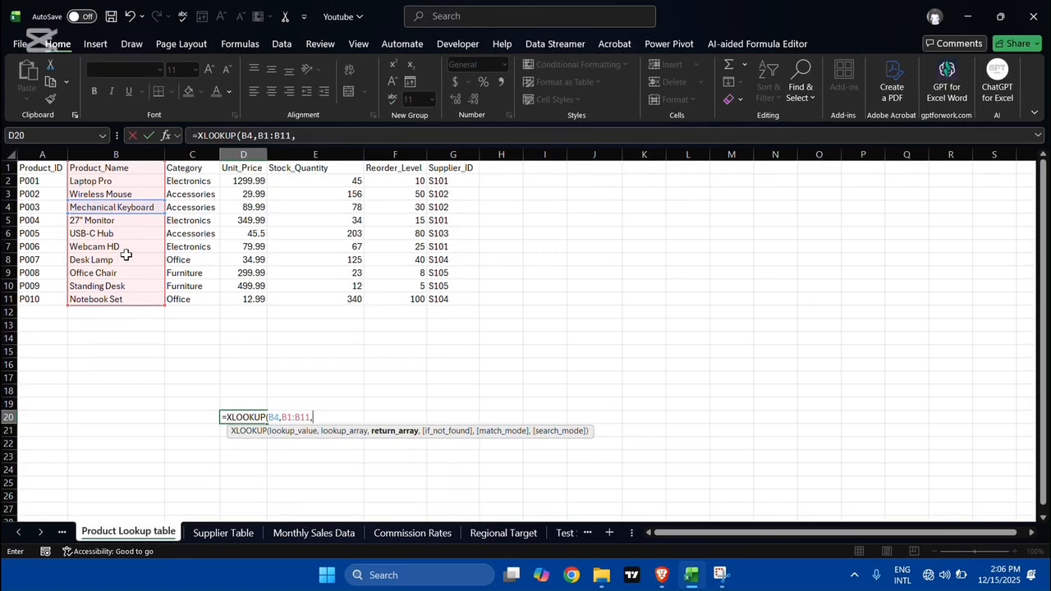
pyautogui.scroll(5, 142, 207)
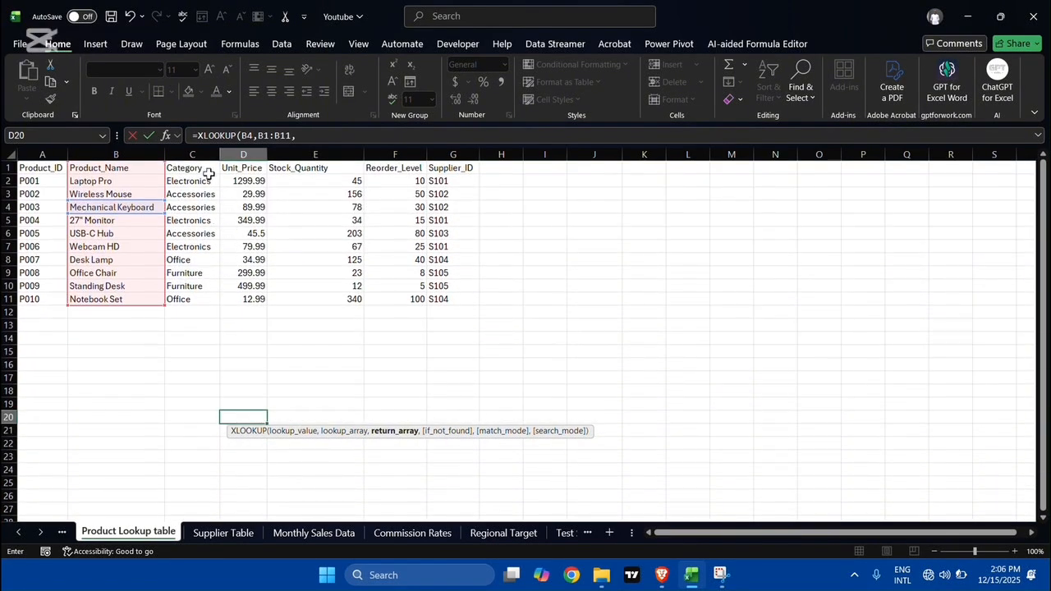
pyautogui.click(343, 137)
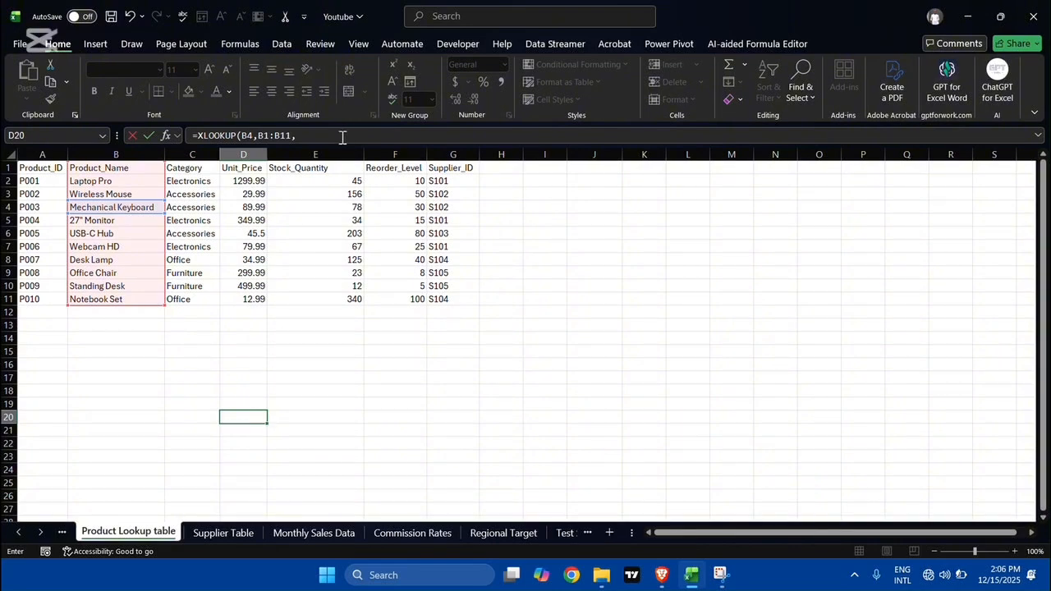
pyautogui.click(205, 168)
pyautogui.hotkey('ctrl', 'shift', 'Down')
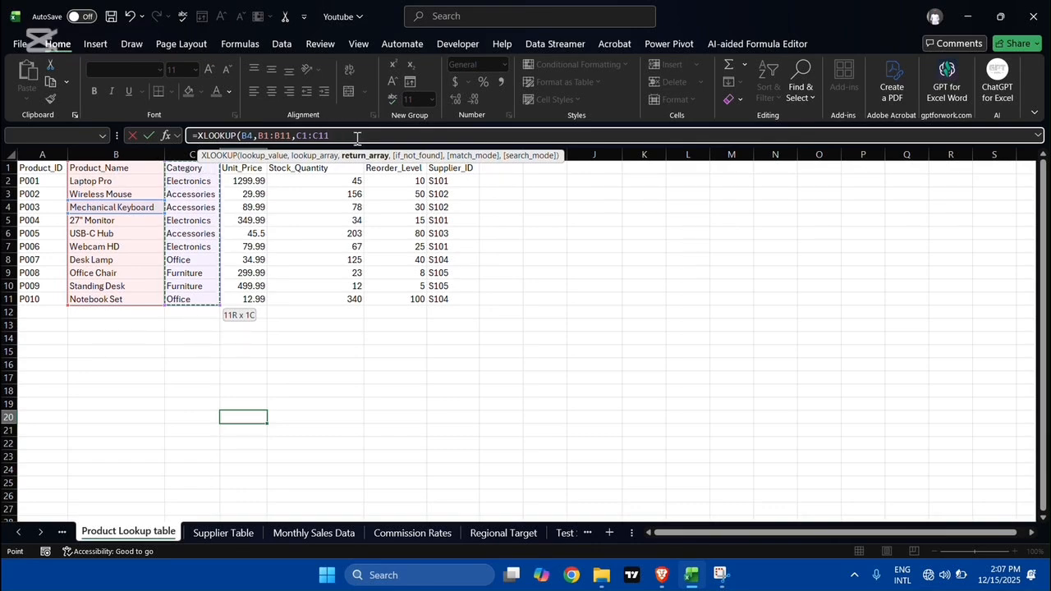
pyautogui.write(',')
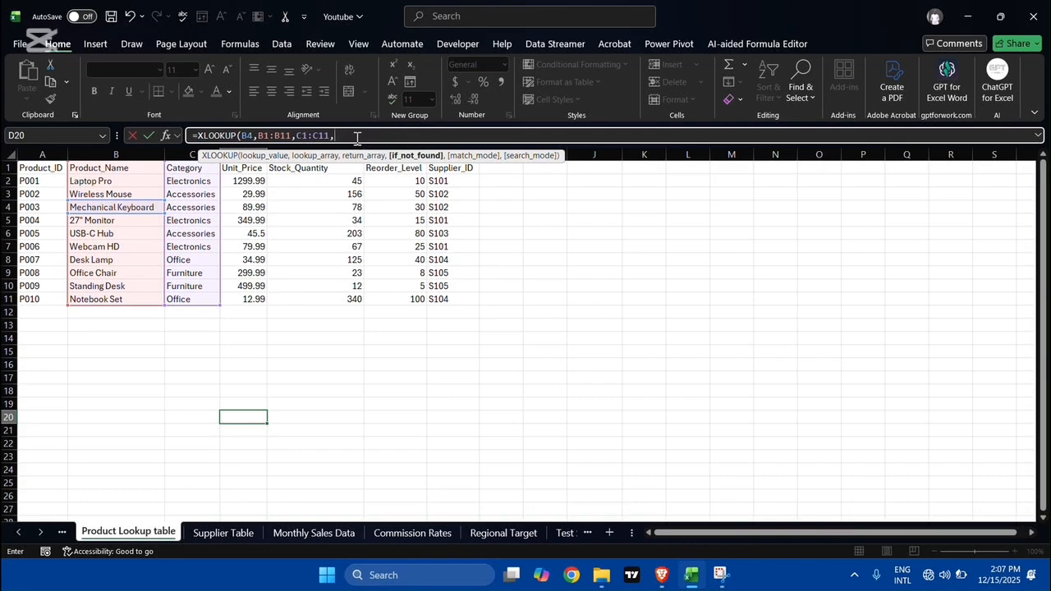
pyautogui.press('BackSpace')
pyautogui.write(')')
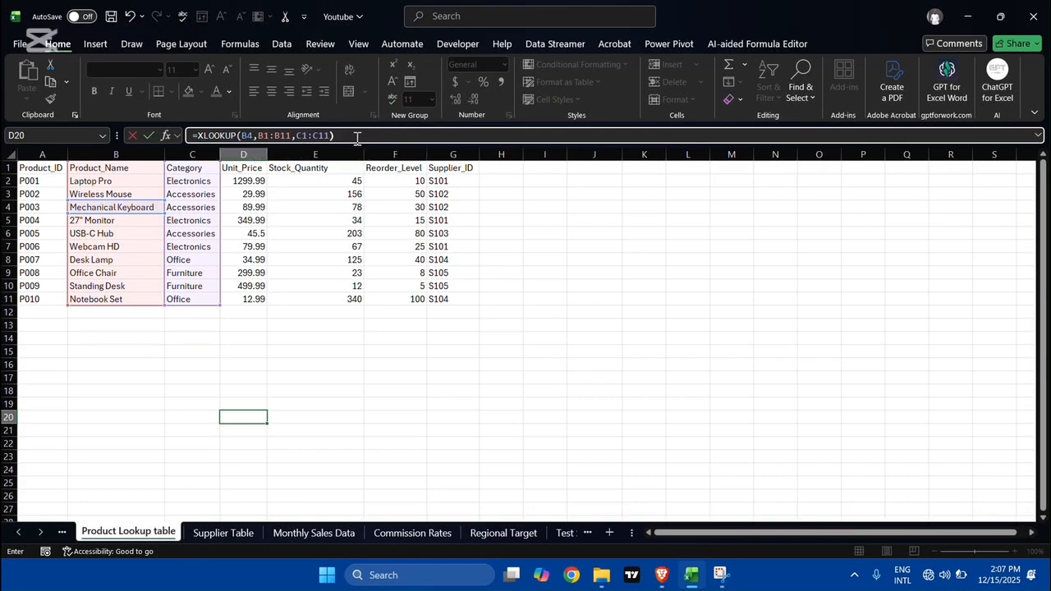
pyautogui.press('Return')
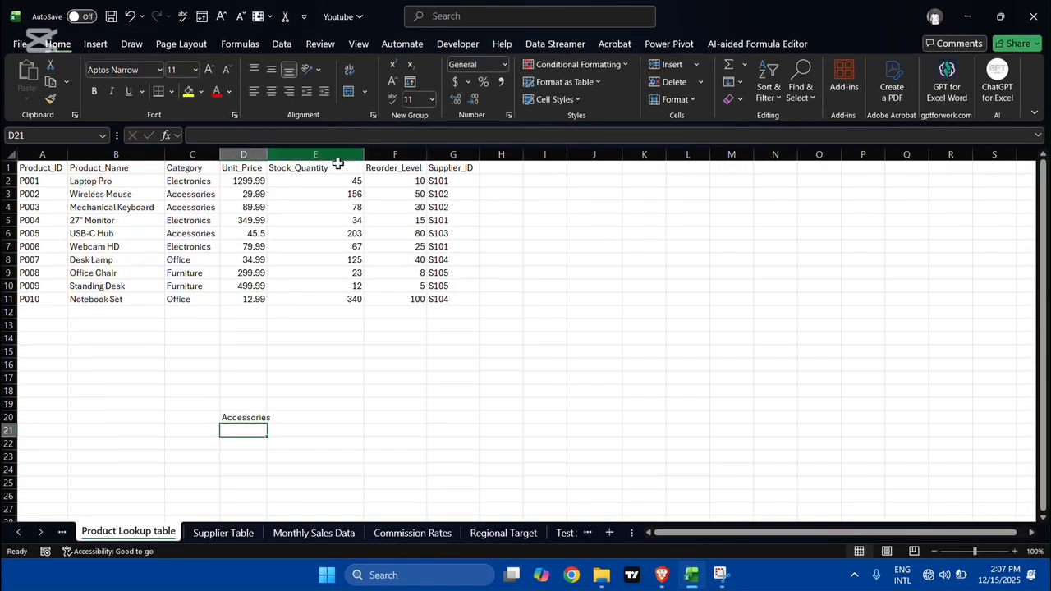
# - Clear the XLOOKUP formula from cell D20
pyautogui.doubleClick(240, 417)
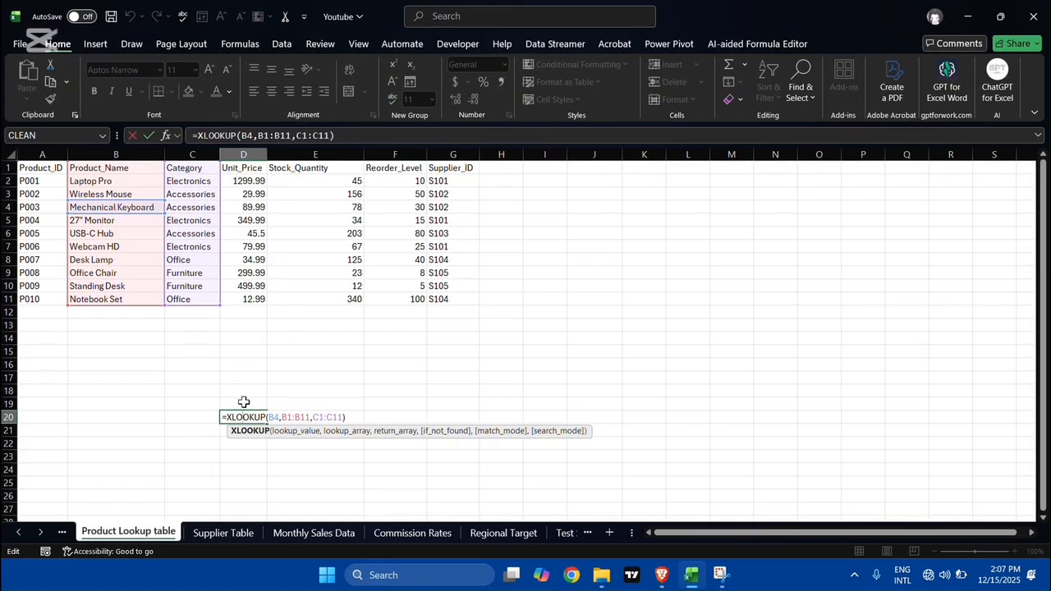
pyautogui.tripleClick(258, 417)
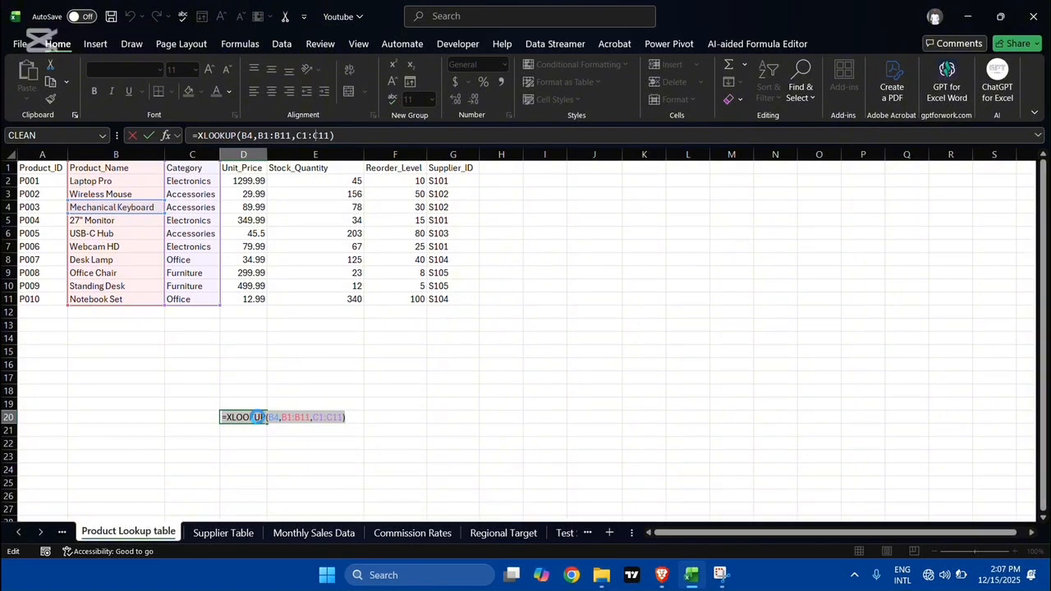
pyautogui.press('BackSpace')
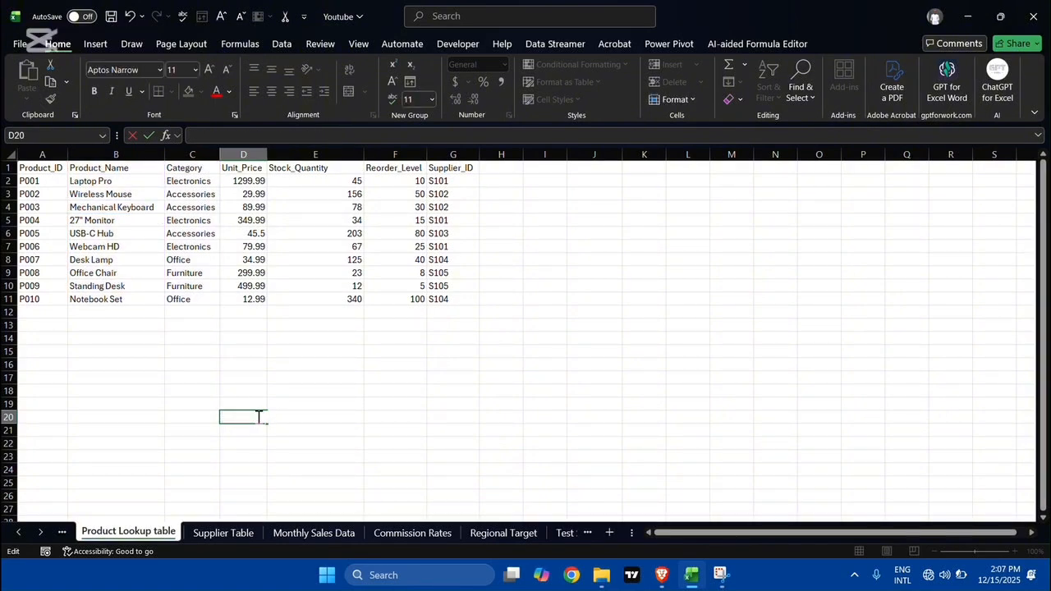
pyautogui.click(347, 359)
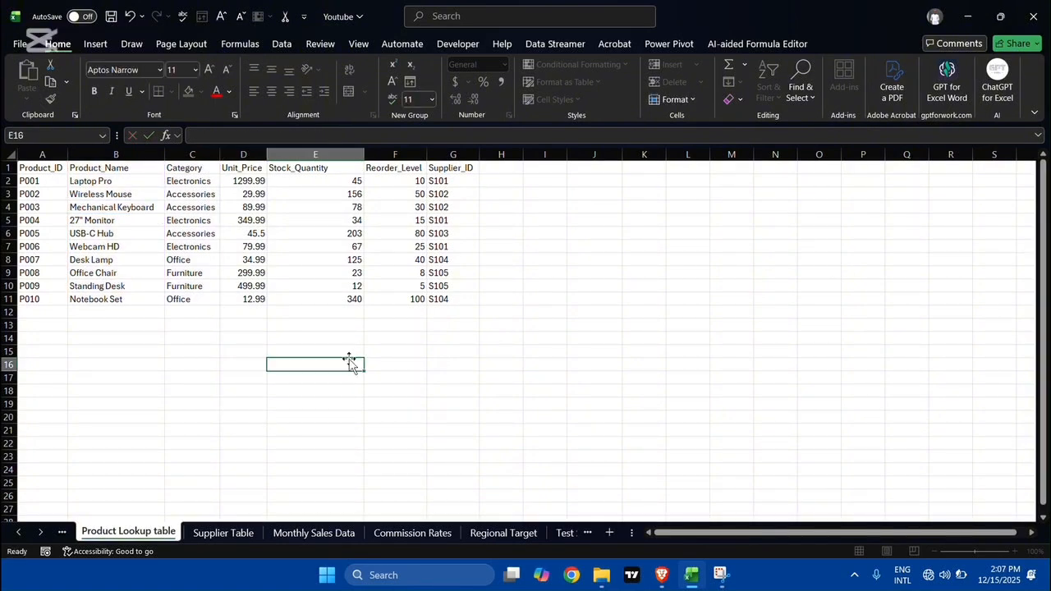
# - Start an XLOOKUP formula in cell E16 with B7 (Webcam HD) as the lookup value
pyautogui.doubleClick(328, 364)
pyautogui.write('XLOOK')
pyautogui.write('=L')
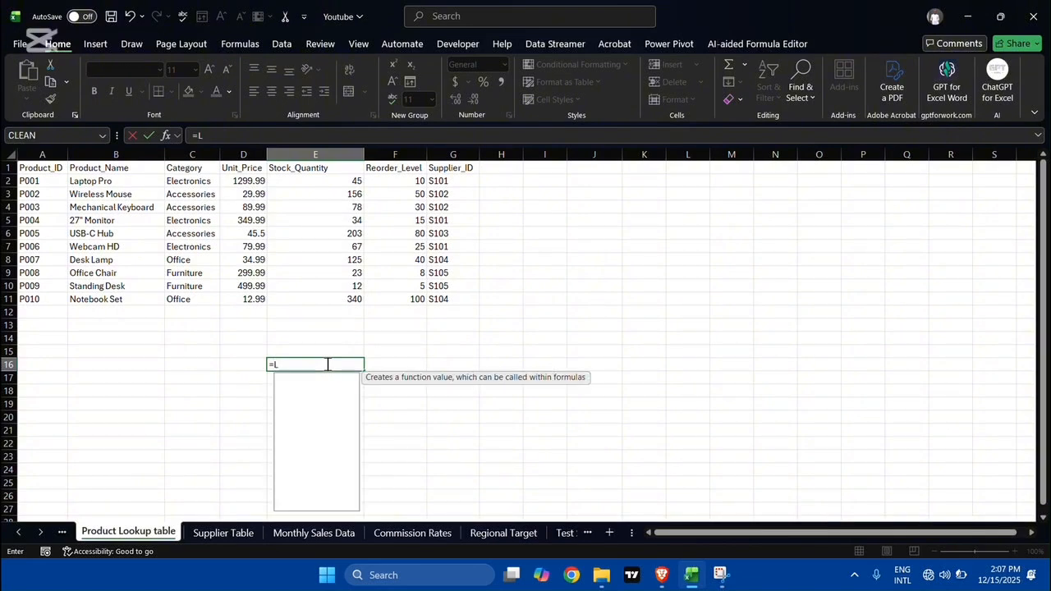
pyautogui.press('BackSpace')
pyautogui.write('X')
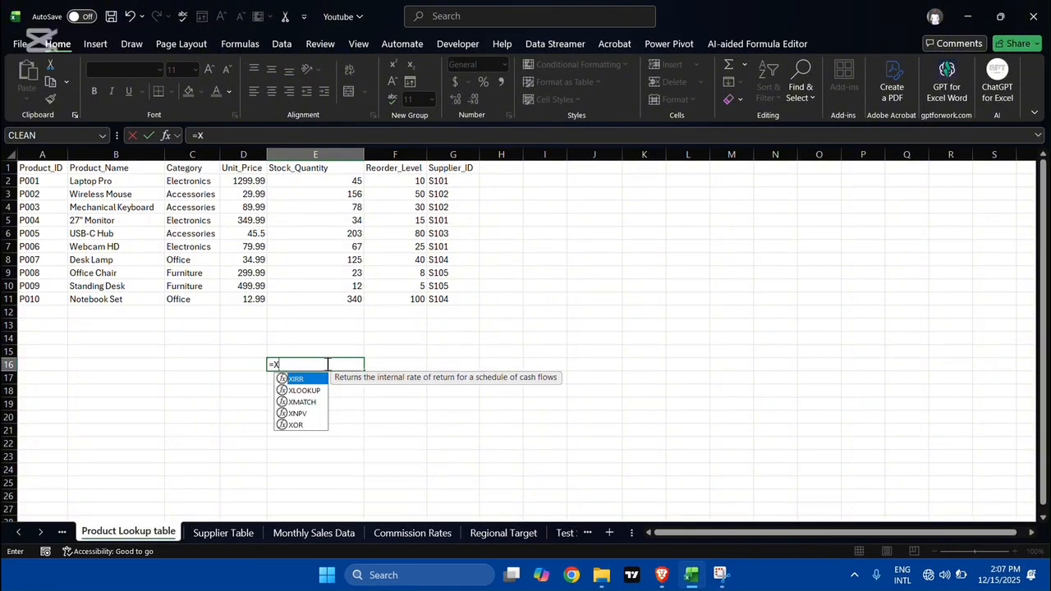
pyautogui.write('LO')
pyautogui.press('BackSpace')
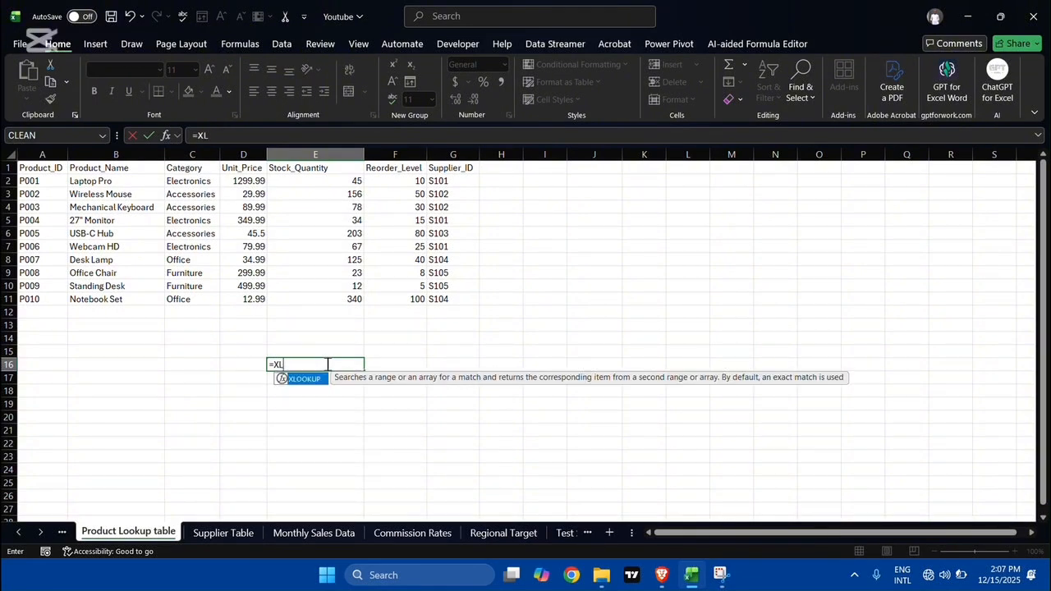
pyautogui.press('Tab')
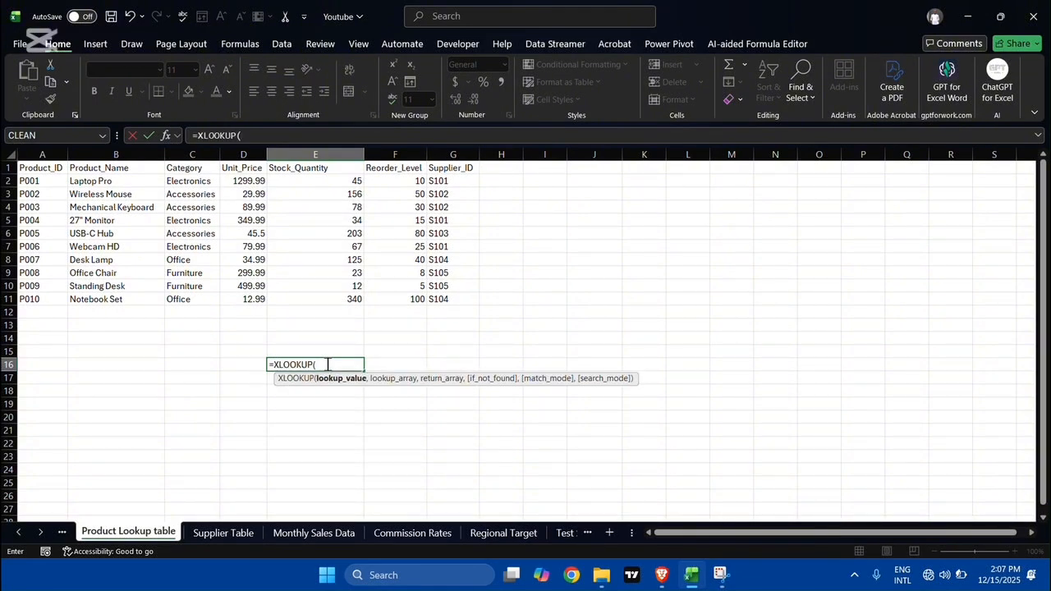
pyautogui.click(112, 245)
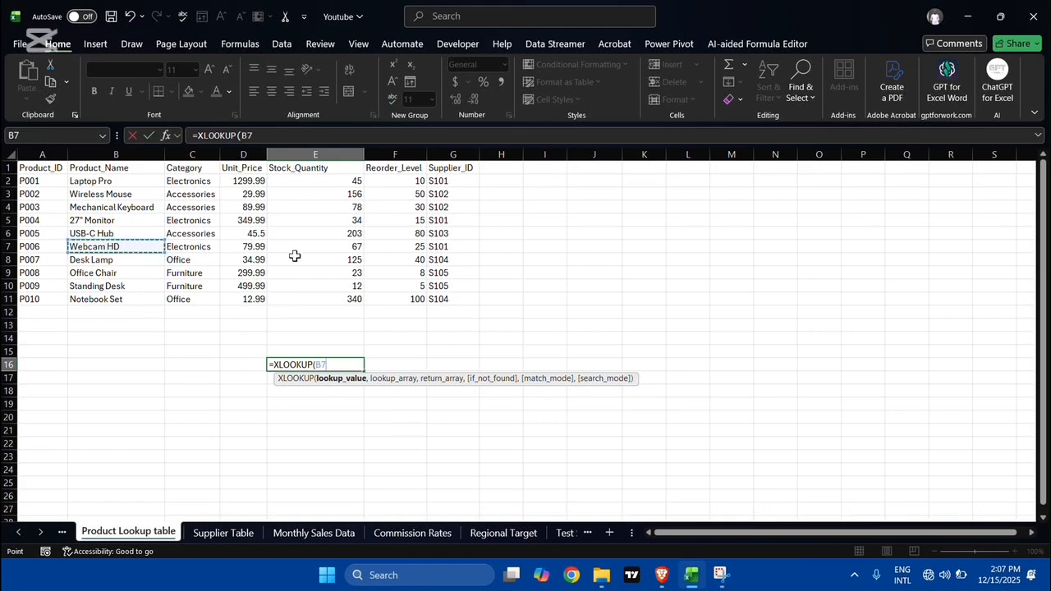
pyautogui.write(',')
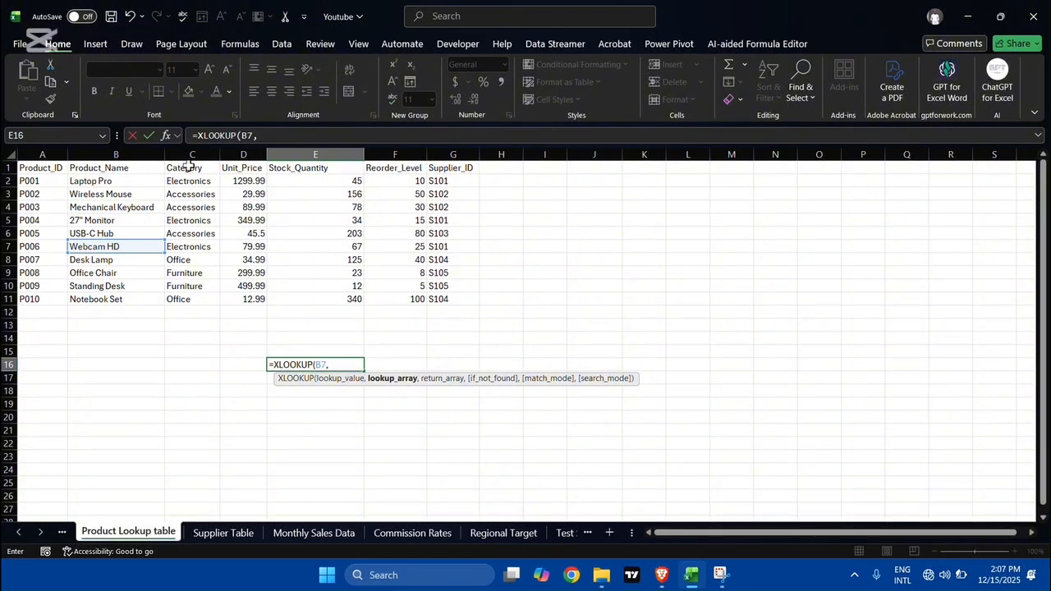
# - Complete the E16 XLOOKUP formula with lookup array B1:B11 and the Supplier_ID column G1:G11 as return array, and enter it
pyautogui.click(133, 168)
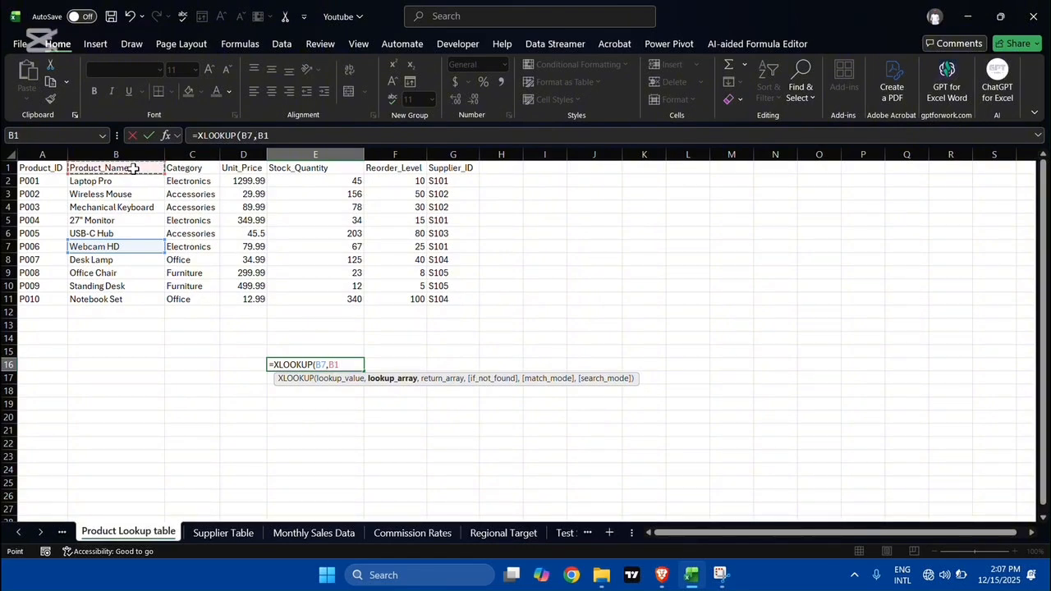
pyautogui.hotkey('ctrl', 'shift', 'Down')
pyautogui.write(',')
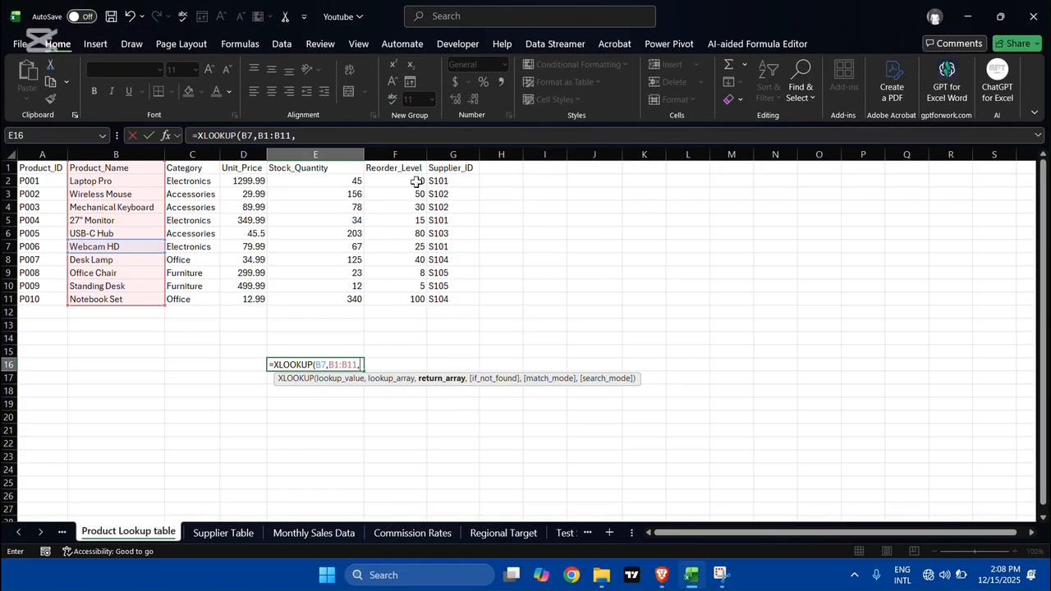
pyautogui.click(458, 182)
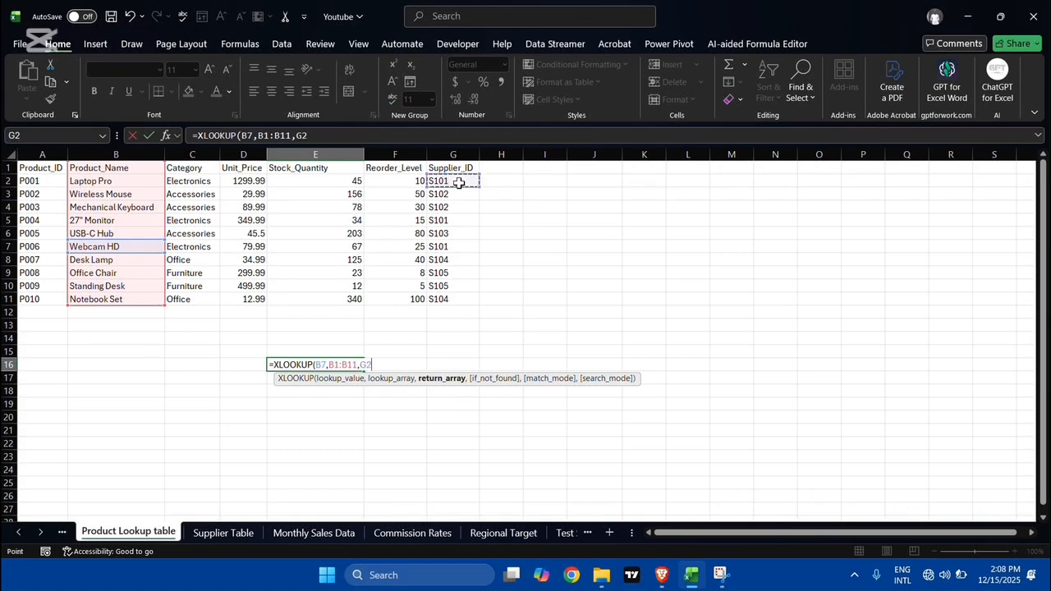
pyautogui.click(468, 167)
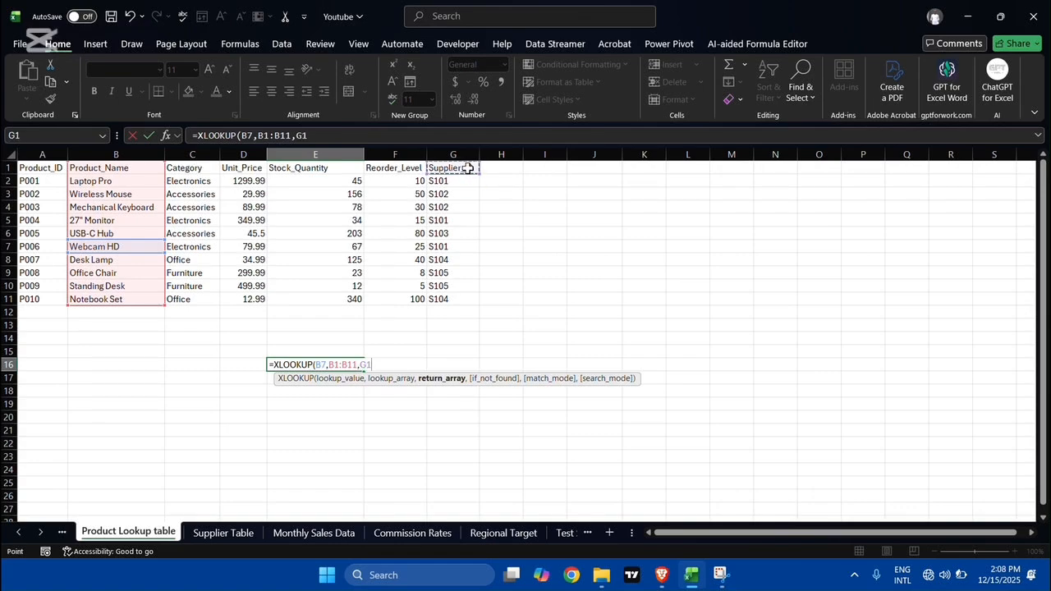
pyautogui.hotkey('ctrl', 'shift', 'Down')
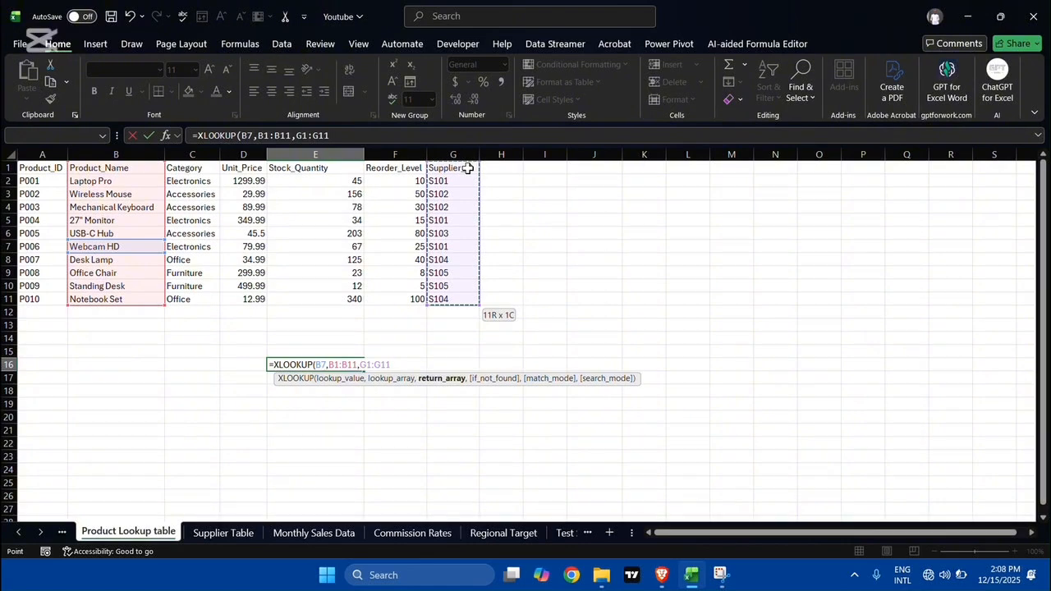
pyautogui.write(')')
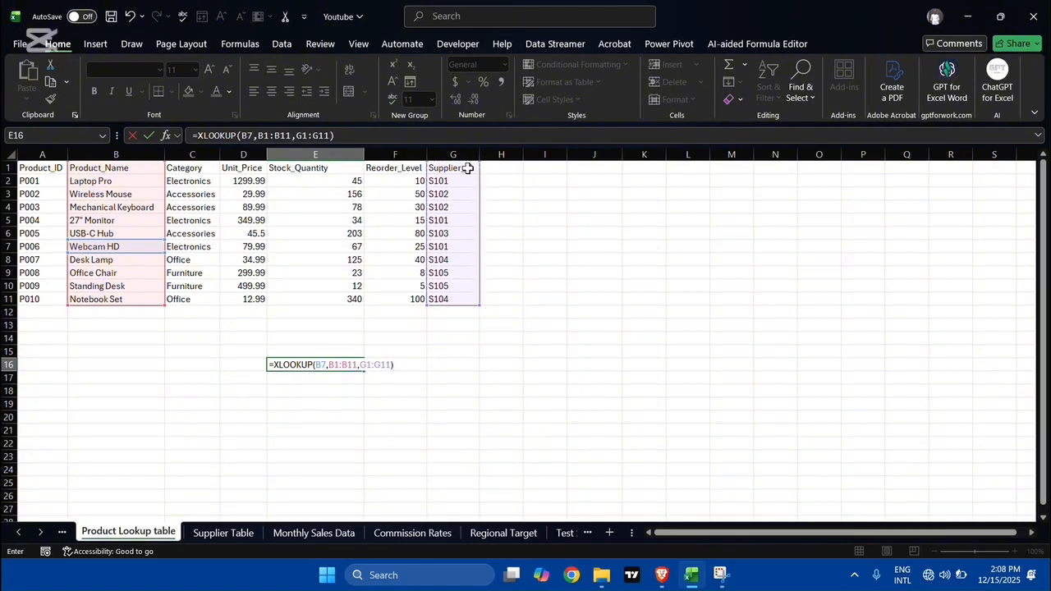
pyautogui.press('Return')
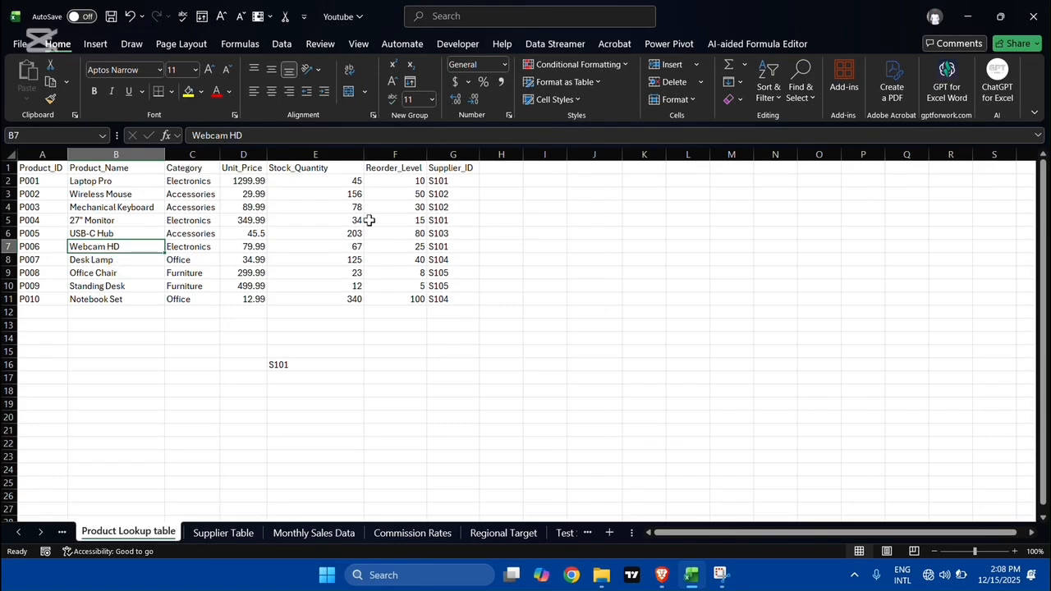
# - Compare the E16 result with Webcam HD's Supplier_ID in G7, and clear the XLOOKUP formula from E16
pyautogui.click(450, 248)
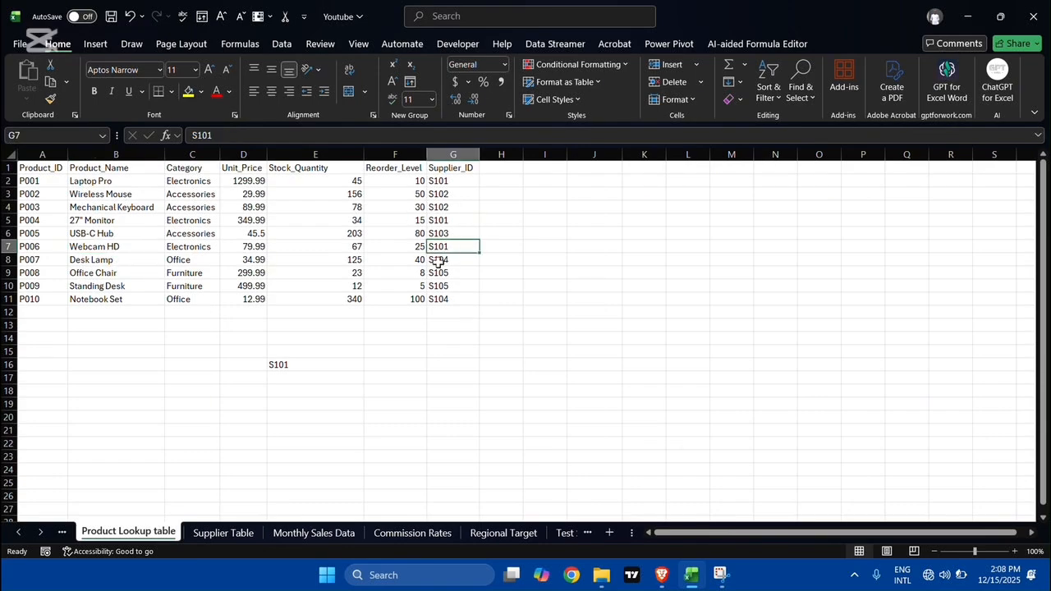
pyautogui.click(304, 369)
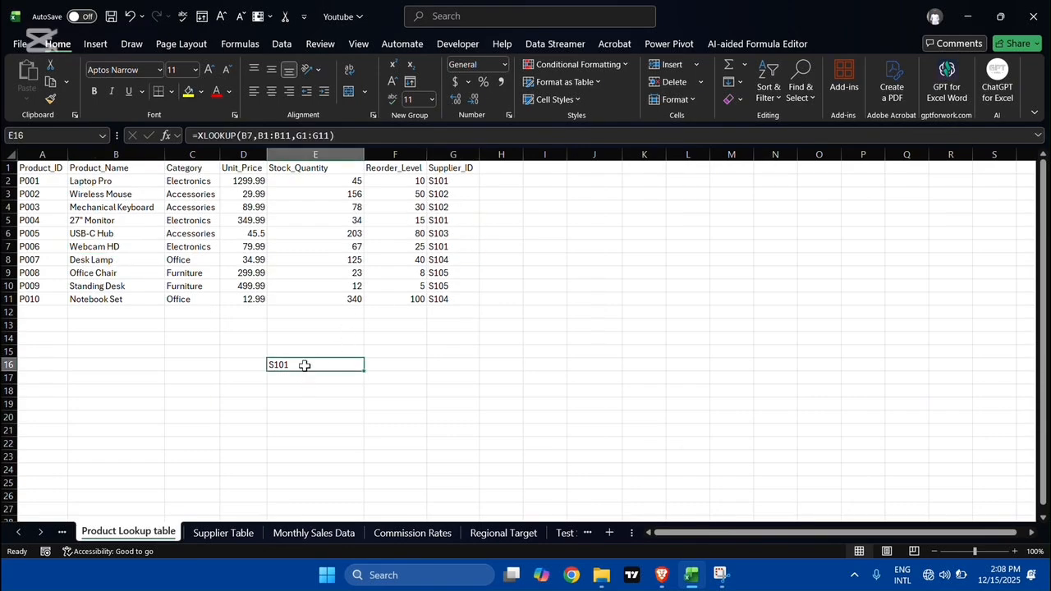
pyautogui.doubleClick(305, 366)
pyautogui.hotkey('ctrl', 'a')
pyautogui.press('BackSpace')
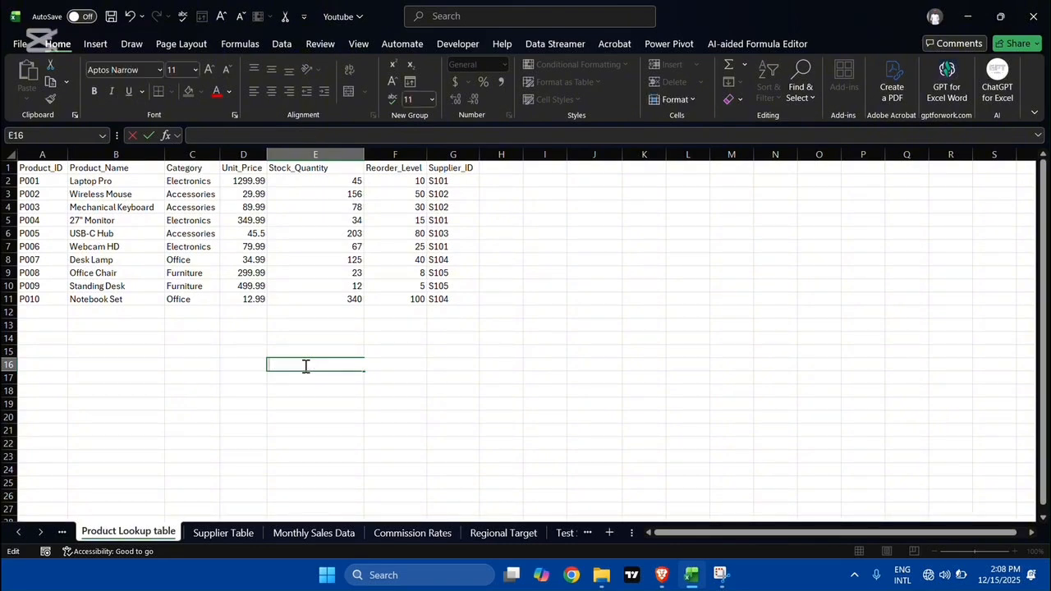